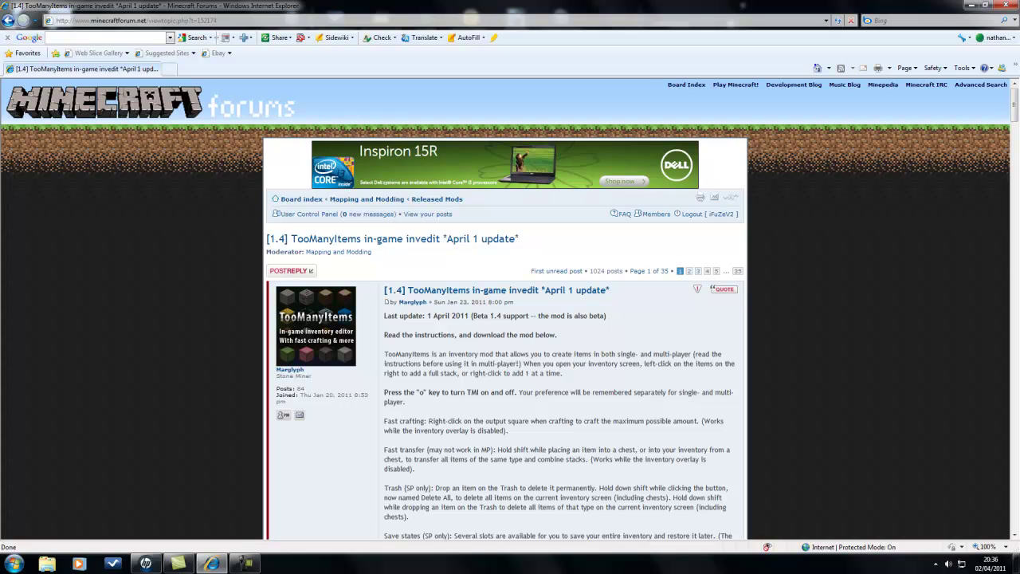
Download the current TooManyItems version (for 1.4) from the forum post and save the zip to the desktop.
{"action": "scroll", "coordinate": [506, 307], "scroll_direction": "down", "scroll_amount": 4}
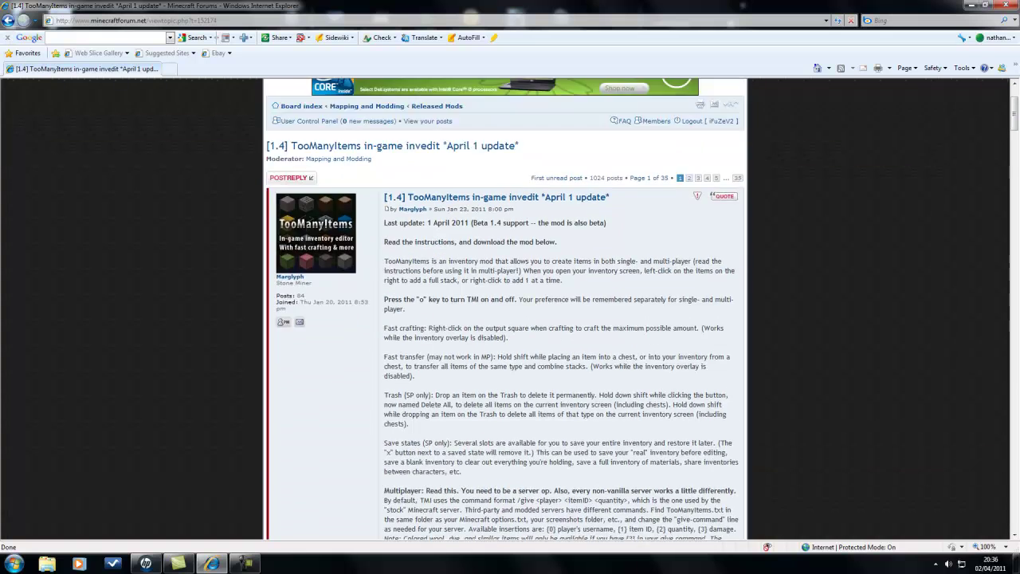
{"action": "scroll", "coordinate": [505, 307], "scroll_direction": "down", "scroll_amount": 1}
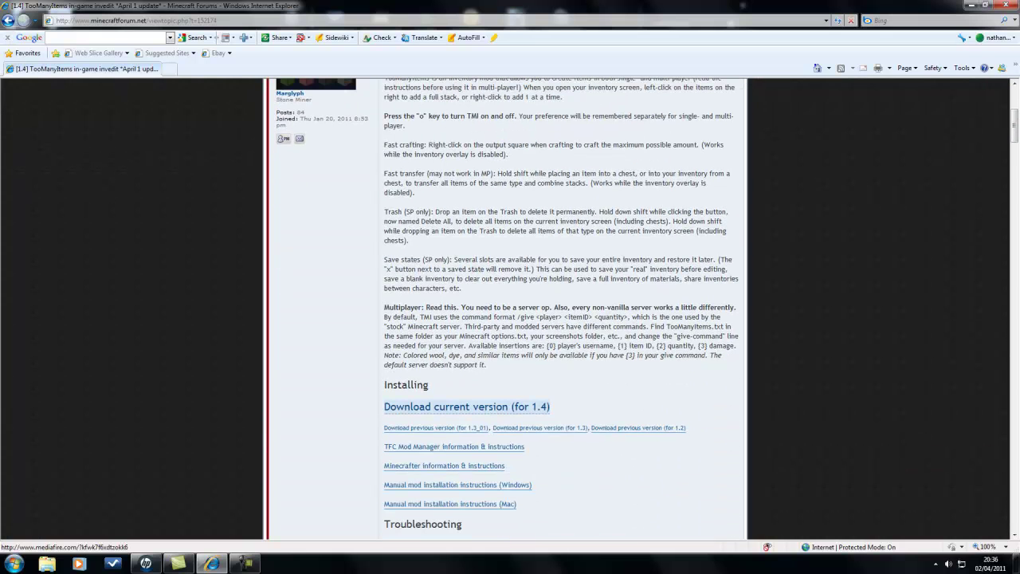
{"action": "left_click", "coordinate": [467, 406]}
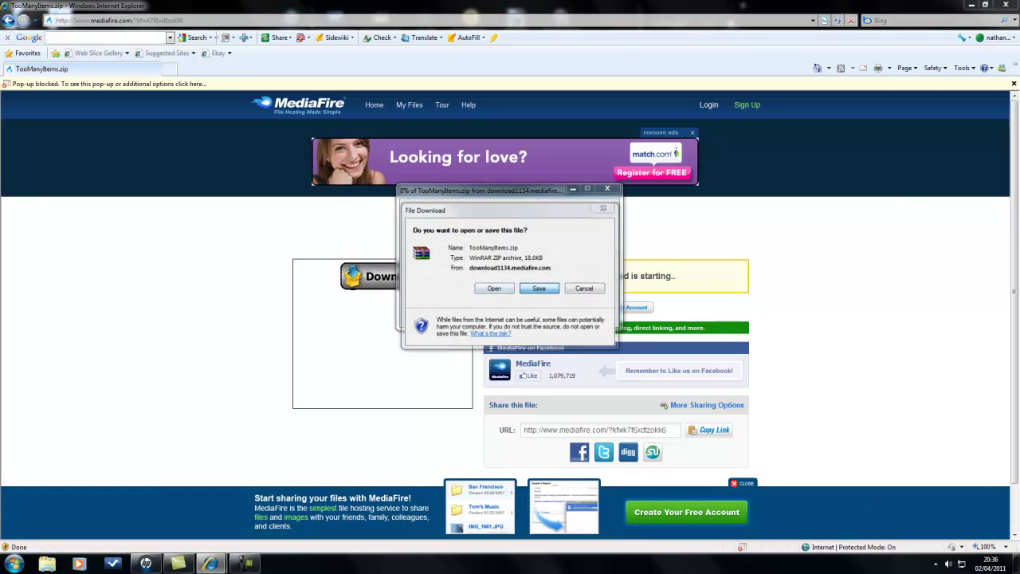
{"action": "left_click", "coordinate": [540, 287]}
{"action": "left_click", "coordinate": [819, 468]}
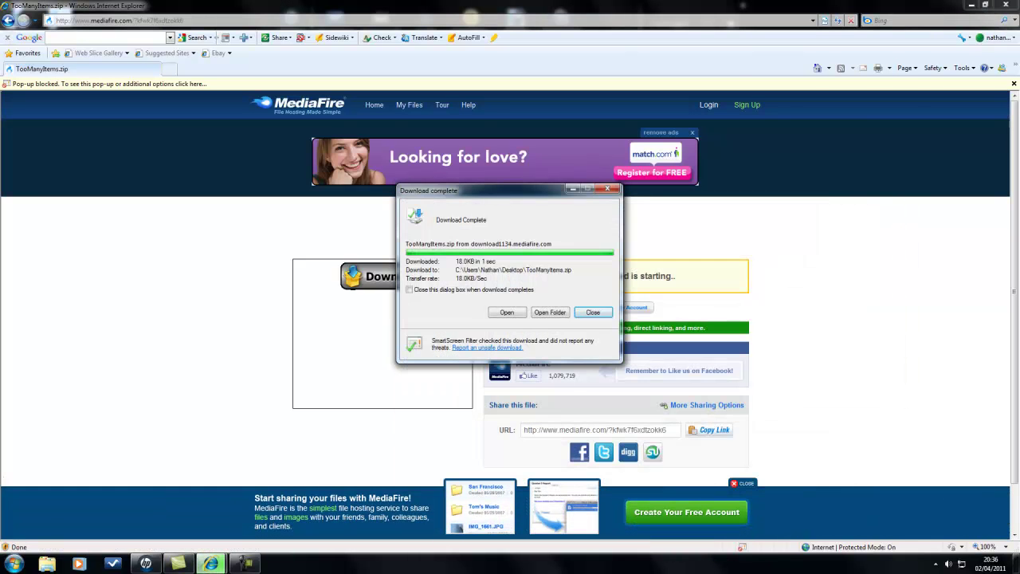
{"action": "left_click", "coordinate": [594, 311]}
{"action": "left_click", "coordinate": [970, 5]}
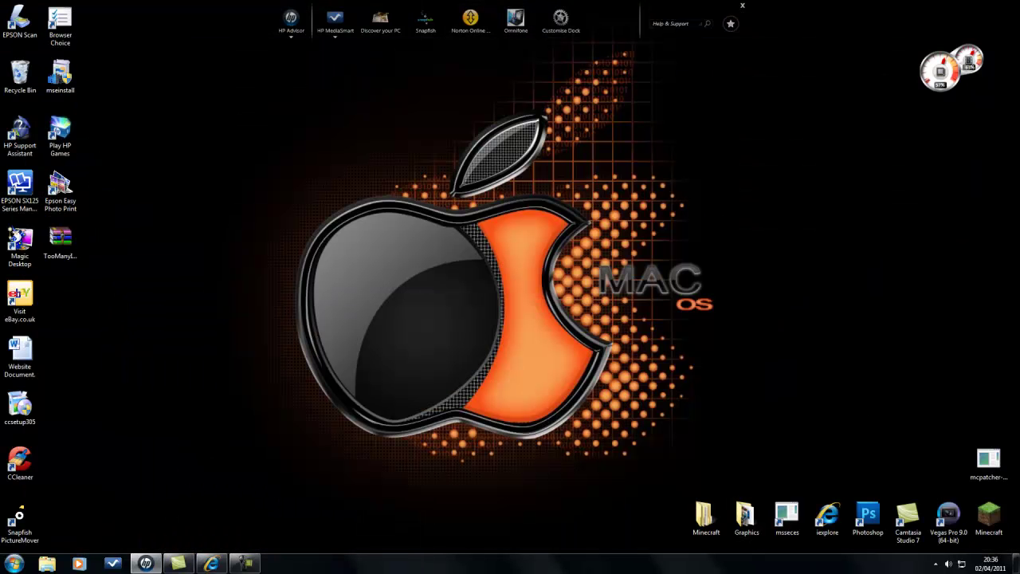
Move the TooManyItems archive to an empty area of the desktop and open it in WinRAR.
{"action": "left_click_drag", "start_coordinate": [60, 239], "coordinate": [263, 192]}
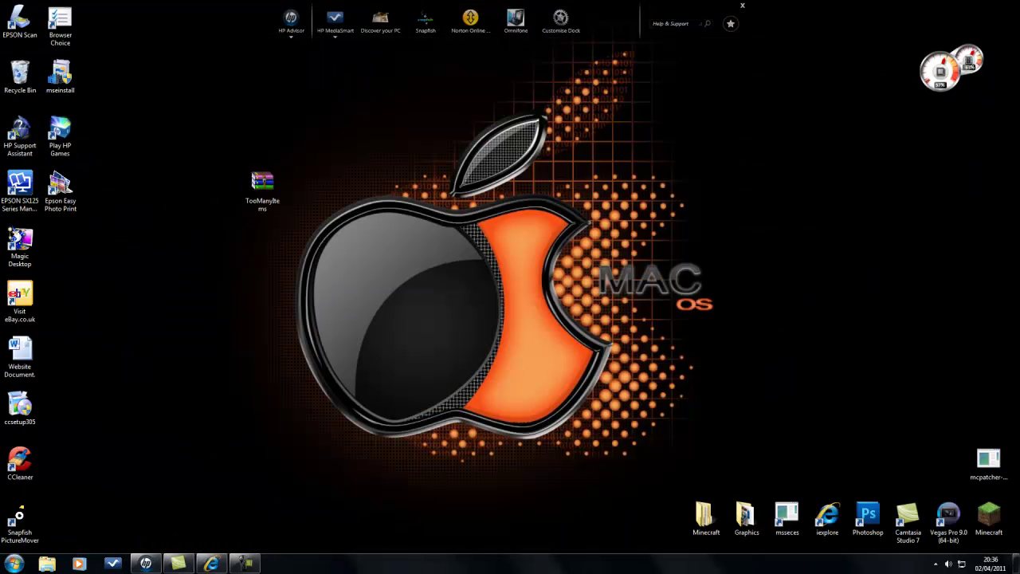
{"action": "left_click_drag", "start_coordinate": [167, 123], "coordinate": [403, 250]}
{"action": "key", "text": "Escape"}
{"action": "left_click", "coordinate": [263, 190]}
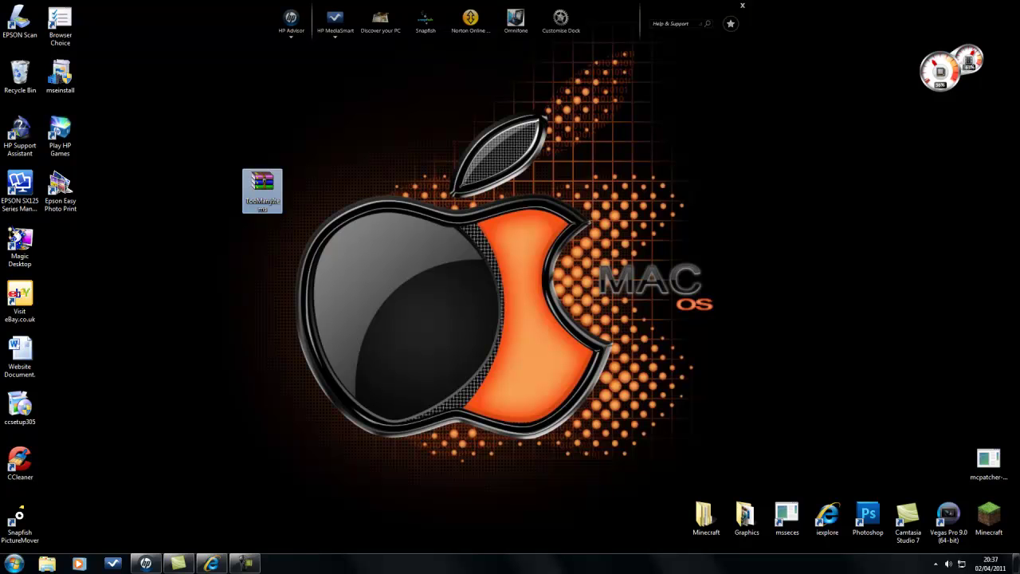
{"action": "double_click", "coordinate": [263, 190]}
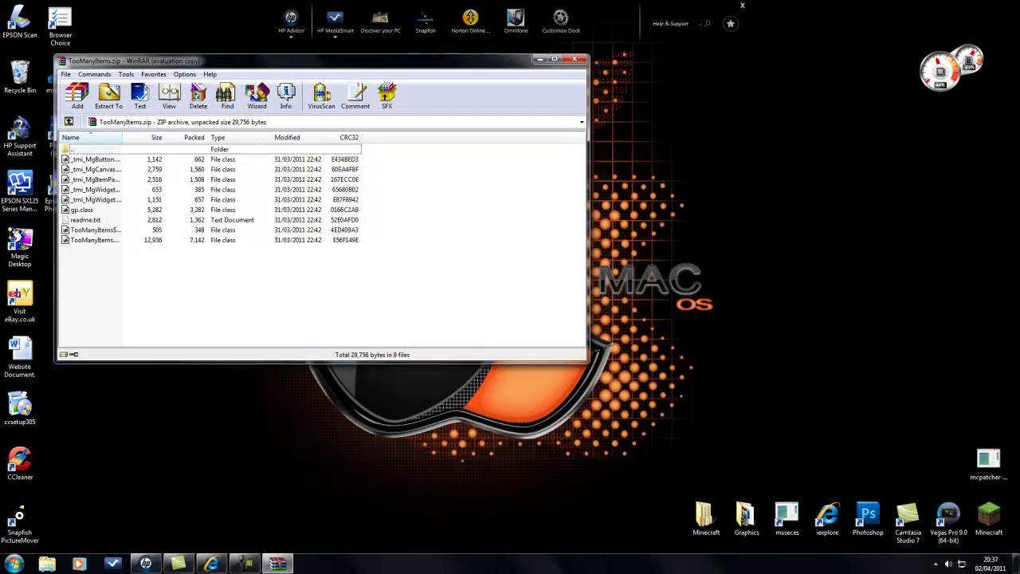
{"action": "left_click", "coordinate": [397, 166]}
{"action": "left_click_drag", "start_coordinate": [358, 61], "coordinate": [395, 82]}
Create a new folder on the desktop named TMI.
{"action": "right_click", "coordinate": [247, 433]}
{"action": "mouse_move", "coordinate": [319, 385]}
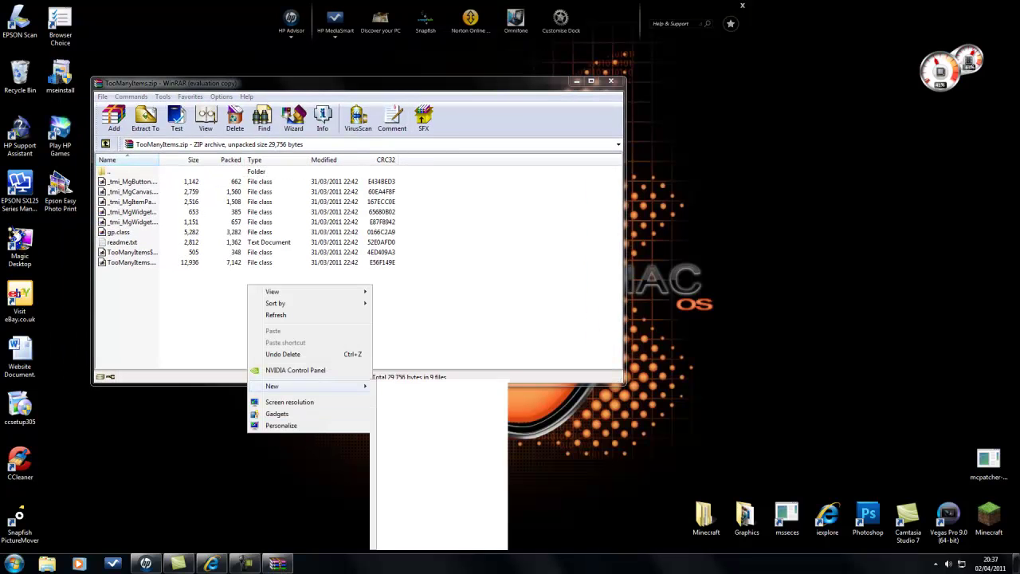
{"action": "left_click", "coordinate": [395, 387]}
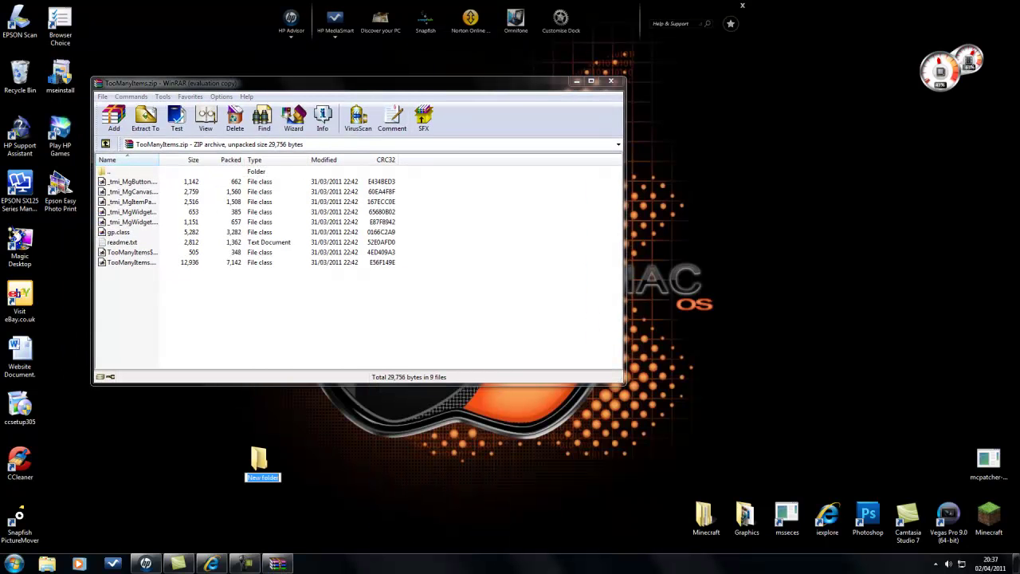
{"action": "type", "text": "tmi"}
{"action": "key", "text": "Return"}
Extract all files of the TooManyItems archive into the TMI folder, then put the zip back among the other desktop icons.
{"action": "left_click", "coordinate": [358, 319]}
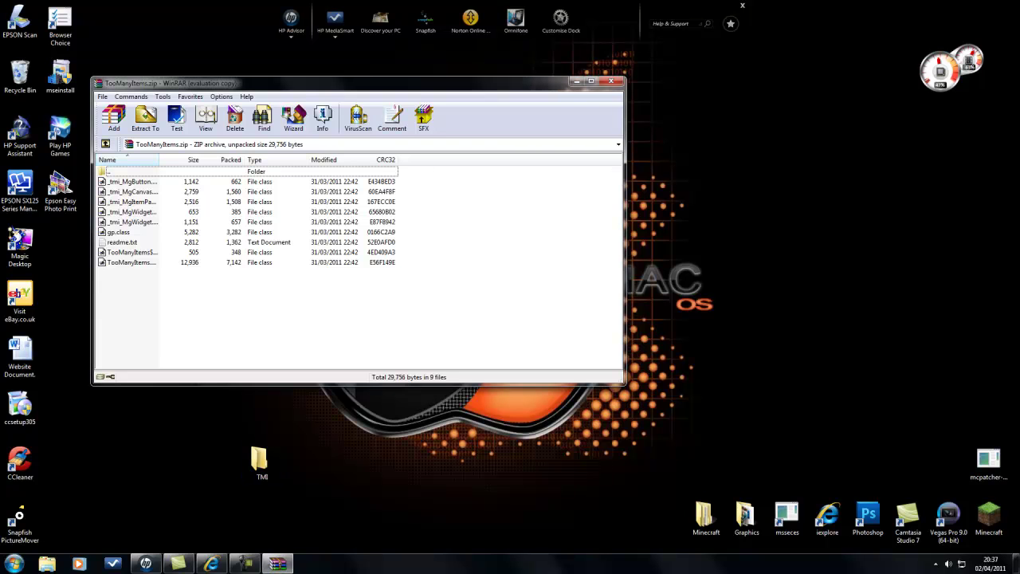
{"action": "key", "text": "ctrl+a"}
{"action": "key", "text": "alt+e"}
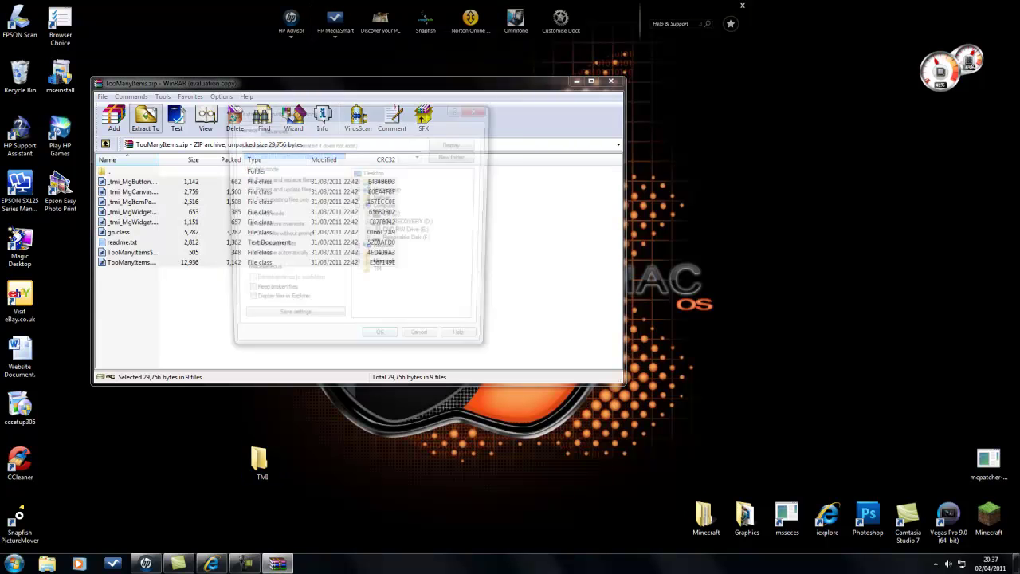
{"action": "left_click", "coordinate": [380, 274]}
{"action": "left_click", "coordinate": [382, 344]}
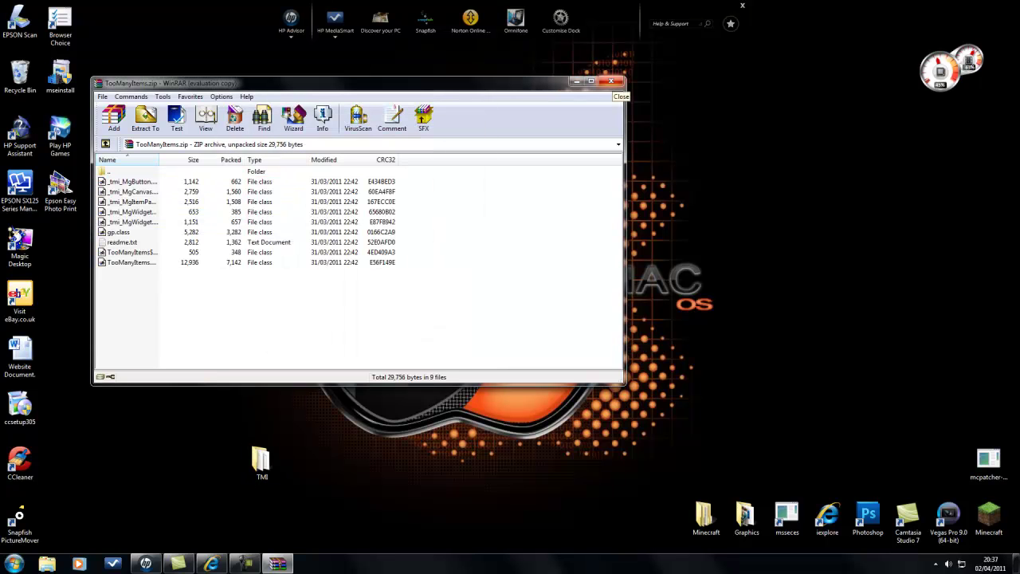
{"action": "left_click", "coordinate": [611, 81]}
{"action": "left_click_drag", "start_coordinate": [262, 185], "coordinate": [61, 241]}
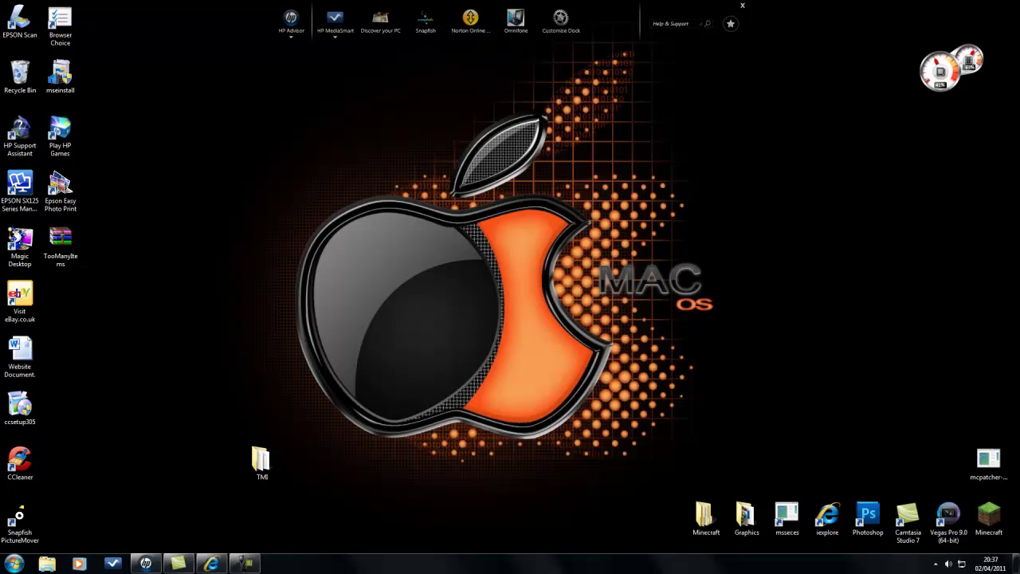
Open the TMI folder and dock its window in a narrowed size along the side of the desktop.
{"action": "left_click", "coordinate": [262, 462]}
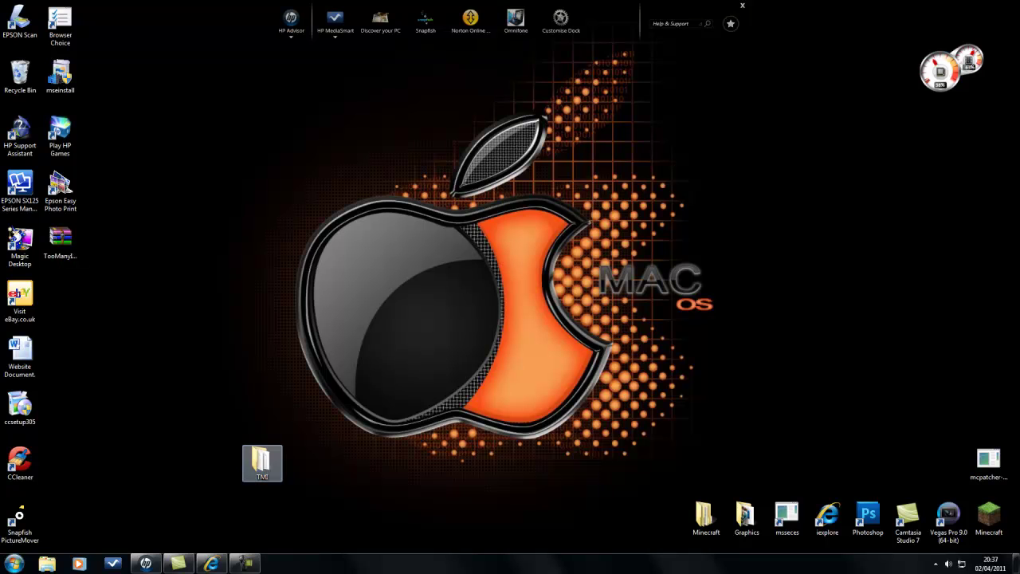
{"action": "left_click_drag", "start_coordinate": [262, 462], "coordinate": [262, 297]}
{"action": "double_click", "coordinate": [262, 297]}
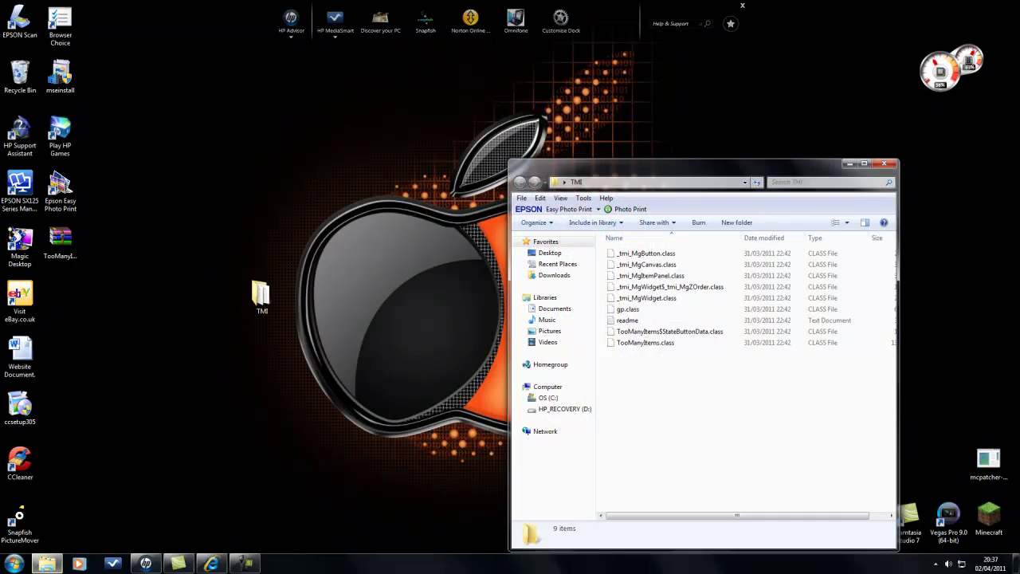
{"action": "left_click_drag", "start_coordinate": [671, 177], "coordinate": [1019, 91]}
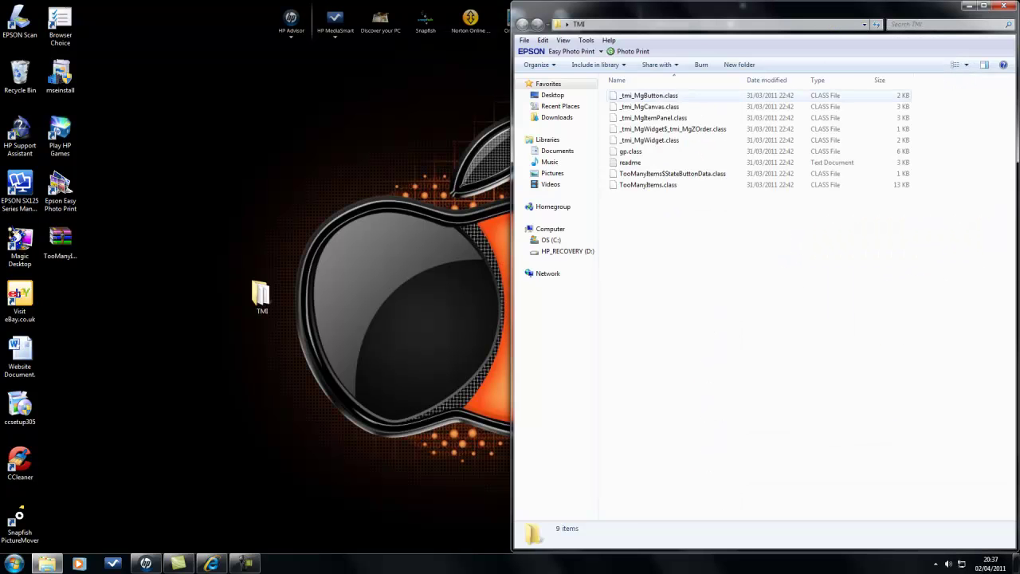
{"action": "left_click_drag", "start_coordinate": [512, 161], "coordinate": [632, 162]}
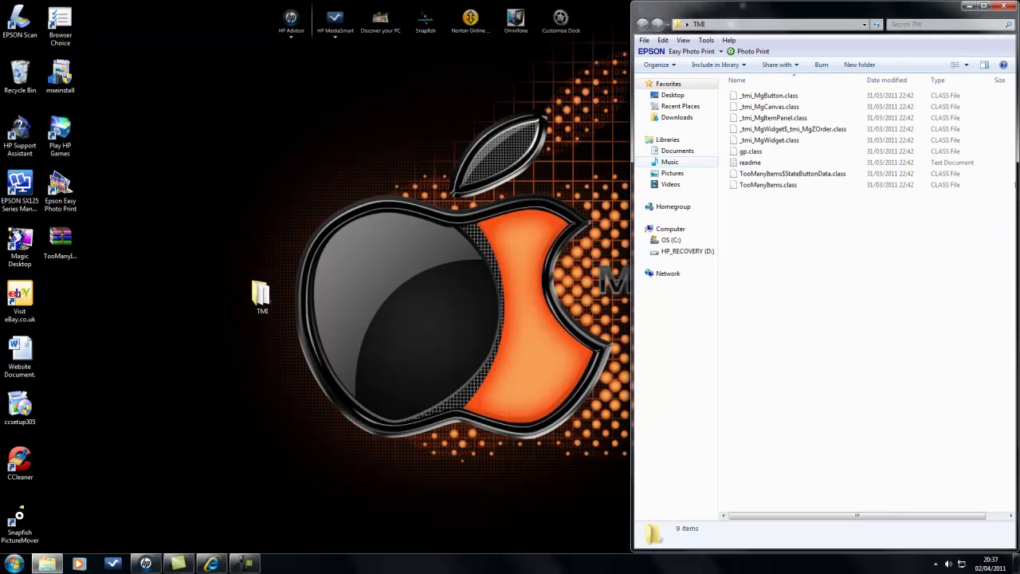
{"action": "left_click", "coordinate": [430, 239]}
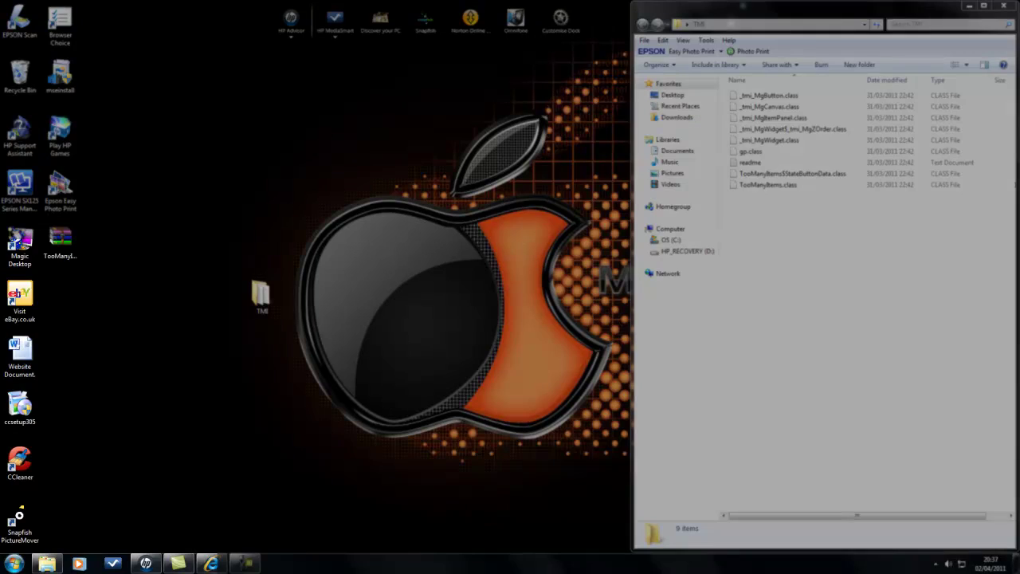
Open the Roaming application data folder by running %appdata%.
{"action": "key", "text": "super"}
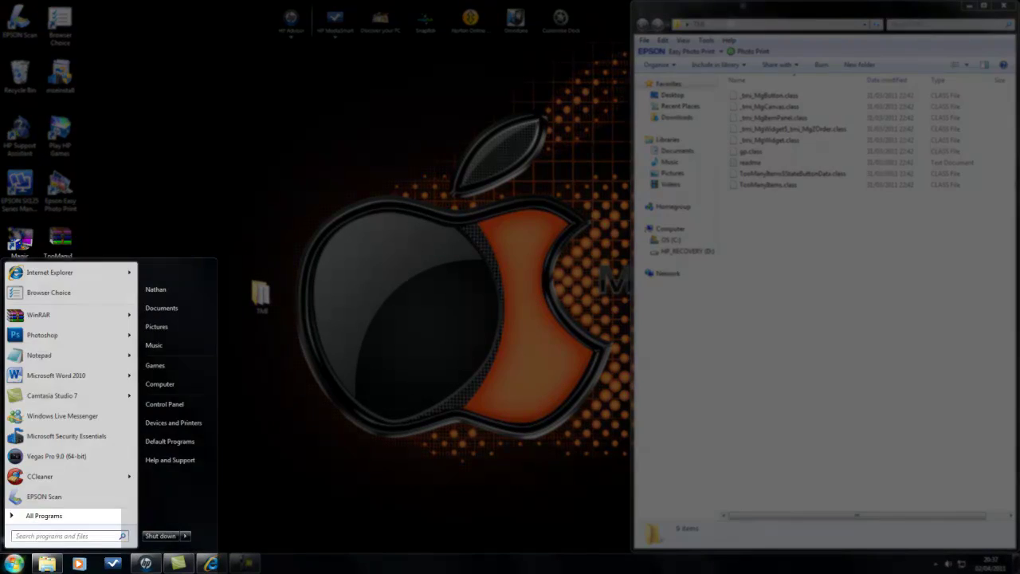
{"action": "type", "text": "run"}
{"action": "key", "text": "Return"}
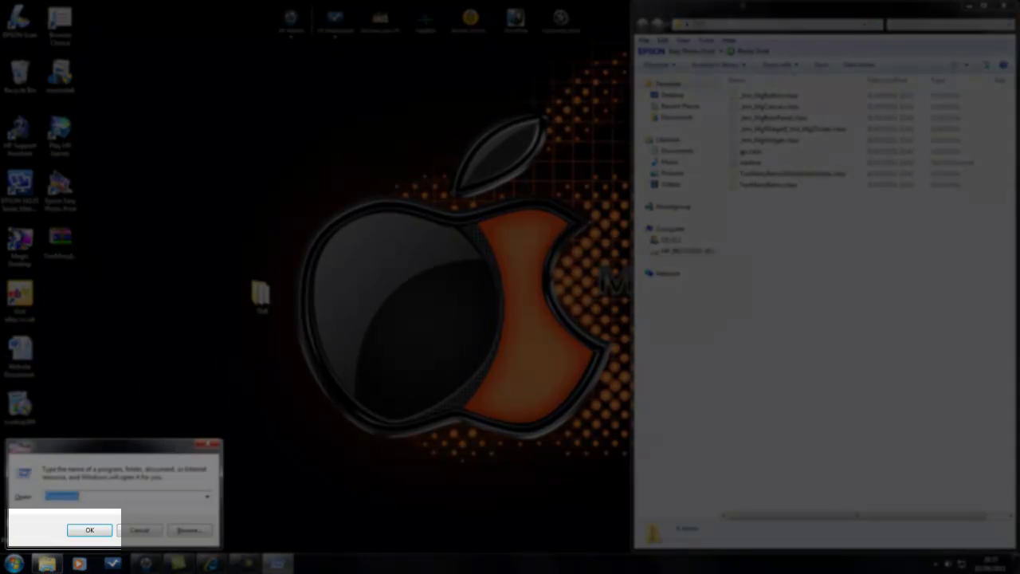
{"action": "type", "text": "%appdata%"}
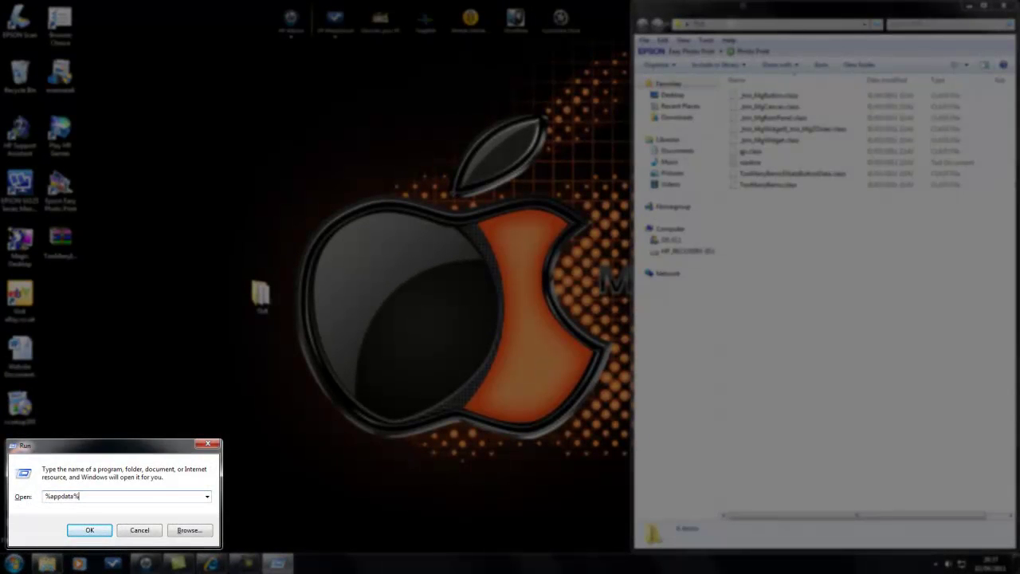
{"action": "left_click_drag", "start_coordinate": [103, 446], "coordinate": [285, 342]}
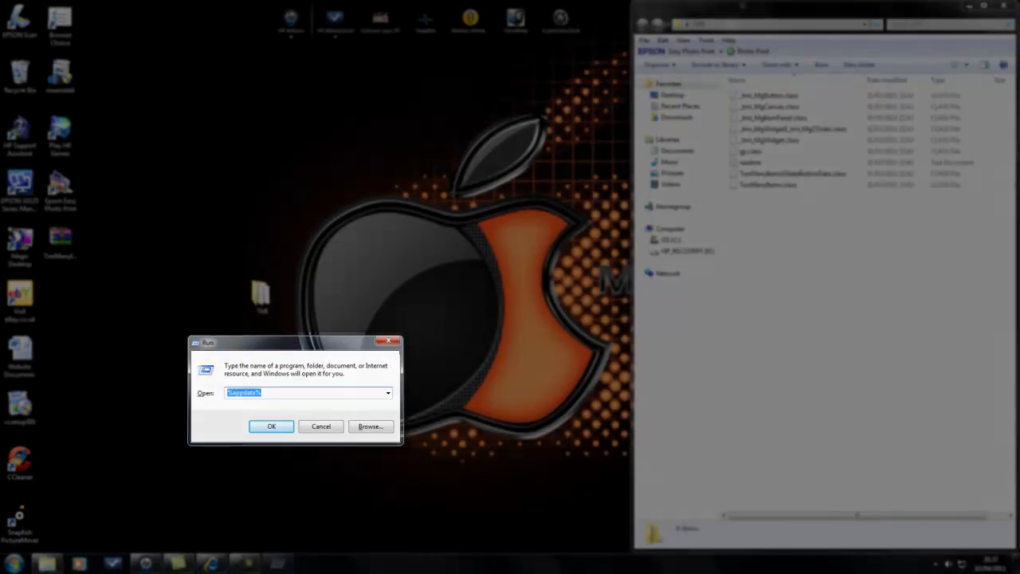
{"action": "key", "text": "Return"}
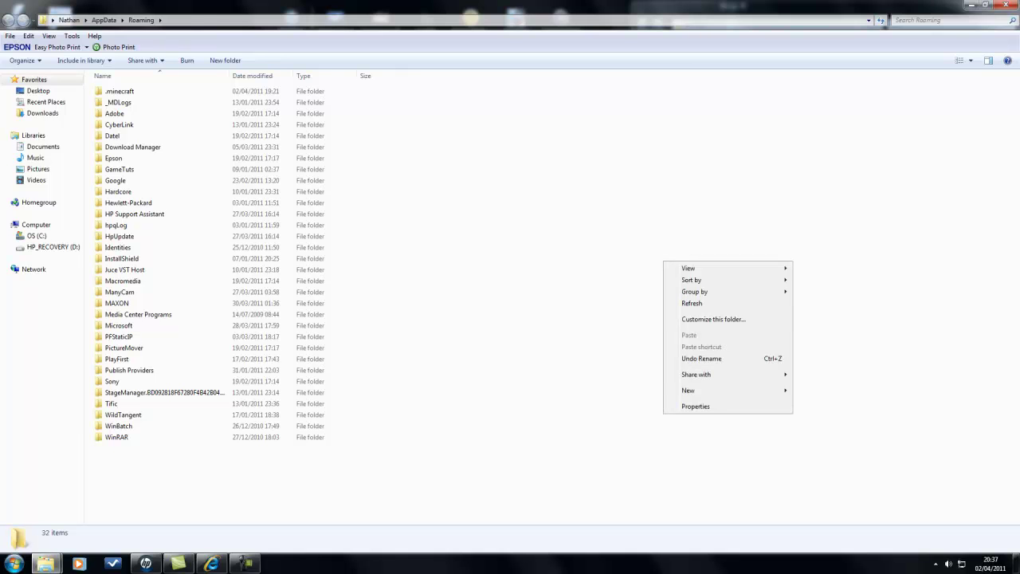
{"action": "key", "text": "Escape"}
{"action": "double_click", "coordinate": [334, 8]}
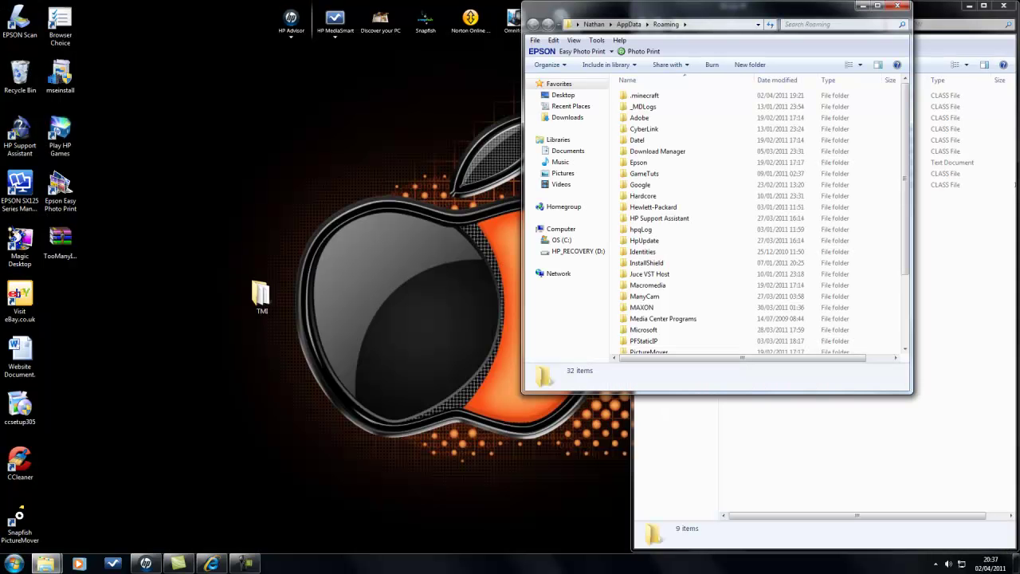
{"action": "left_click_drag", "start_coordinate": [630, 10], "coordinate": [494, 0]}
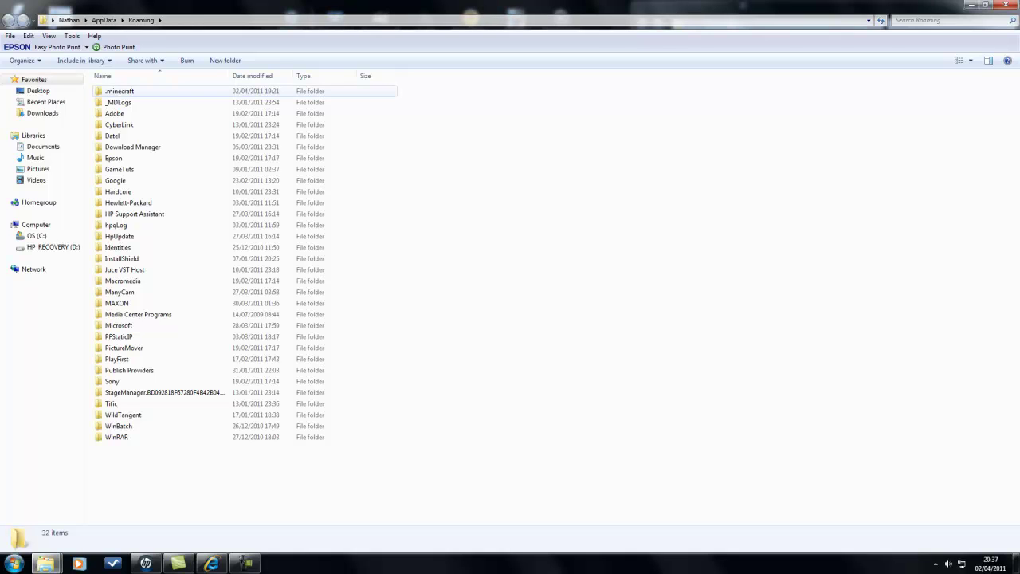
Go to the bin folder inside .minecraft and open the minecraft jar file with WinRAR, dismissing the licence reminder.
{"action": "key", "text": "Return"}
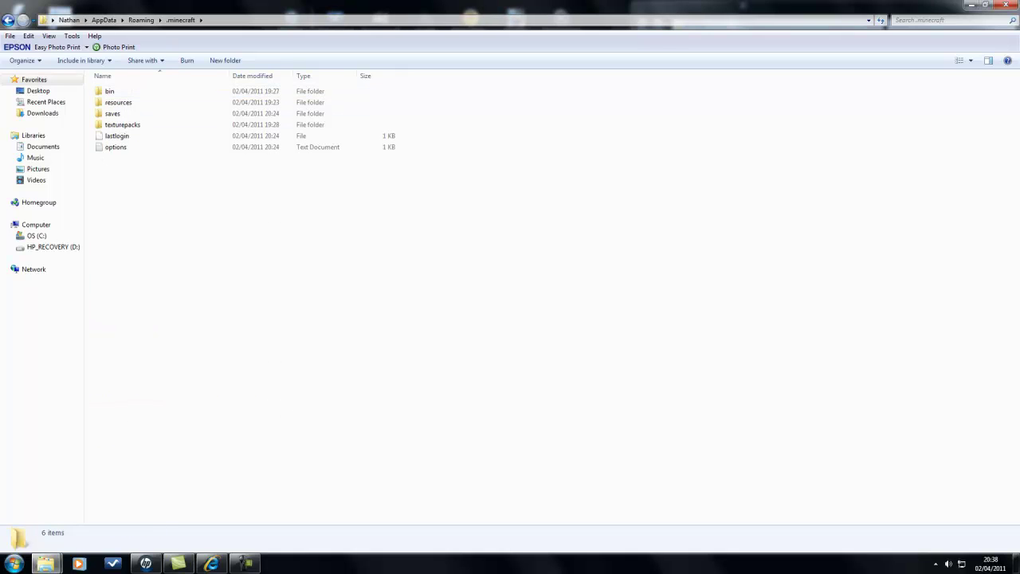
{"action": "double_click", "coordinate": [109, 91]}
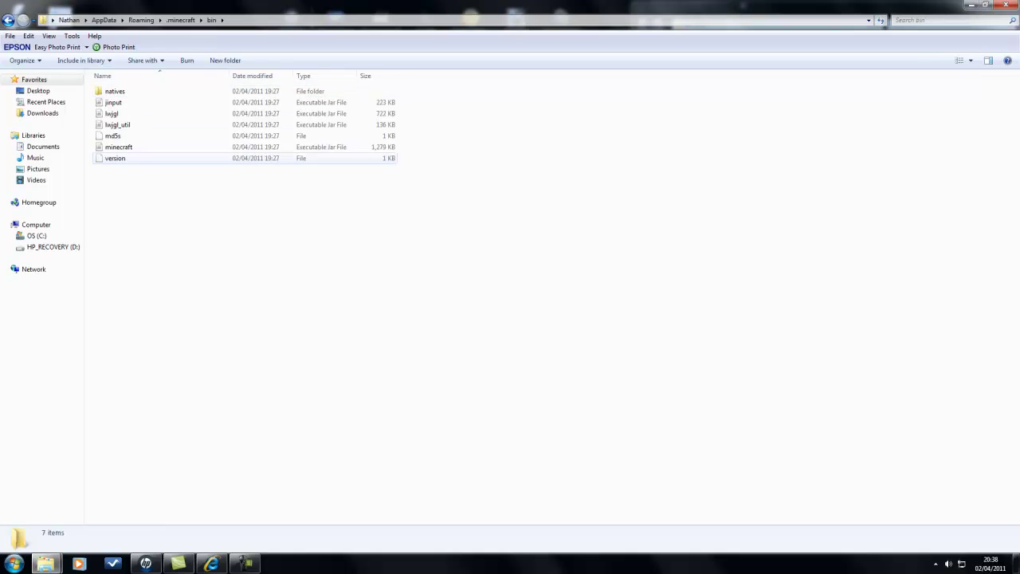
{"action": "left_click", "coordinate": [118, 147]}
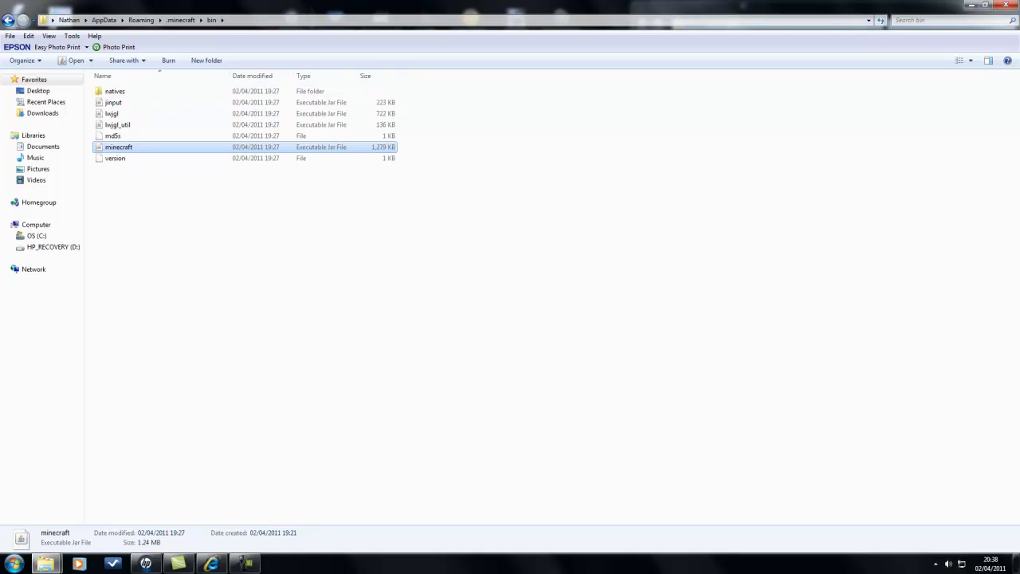
{"action": "right_click", "coordinate": [223, 143]}
{"action": "right_click", "coordinate": [212, 147]}
{"action": "mouse_move", "coordinate": [246, 177]}
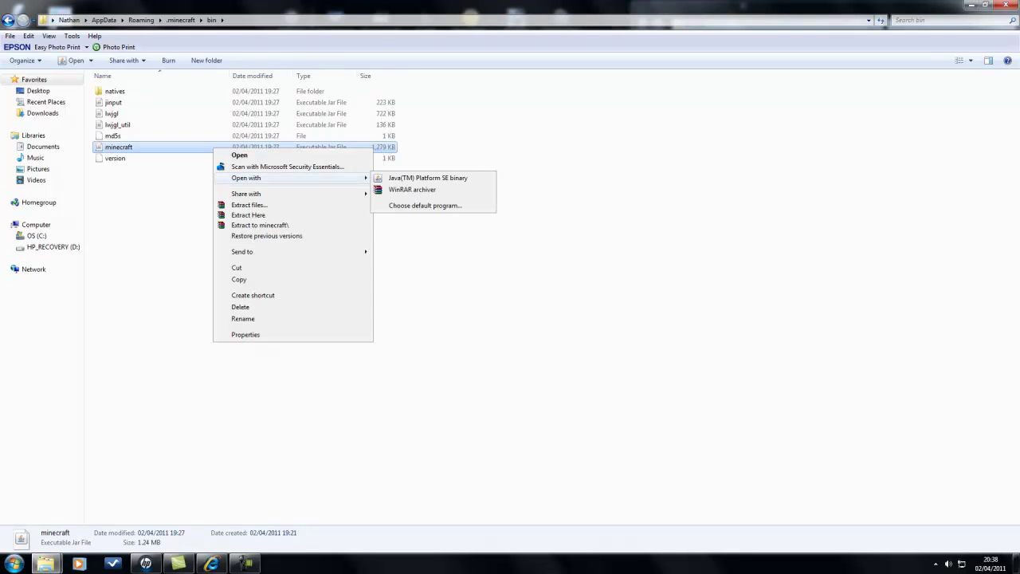
{"action": "left_click", "coordinate": [412, 190]}
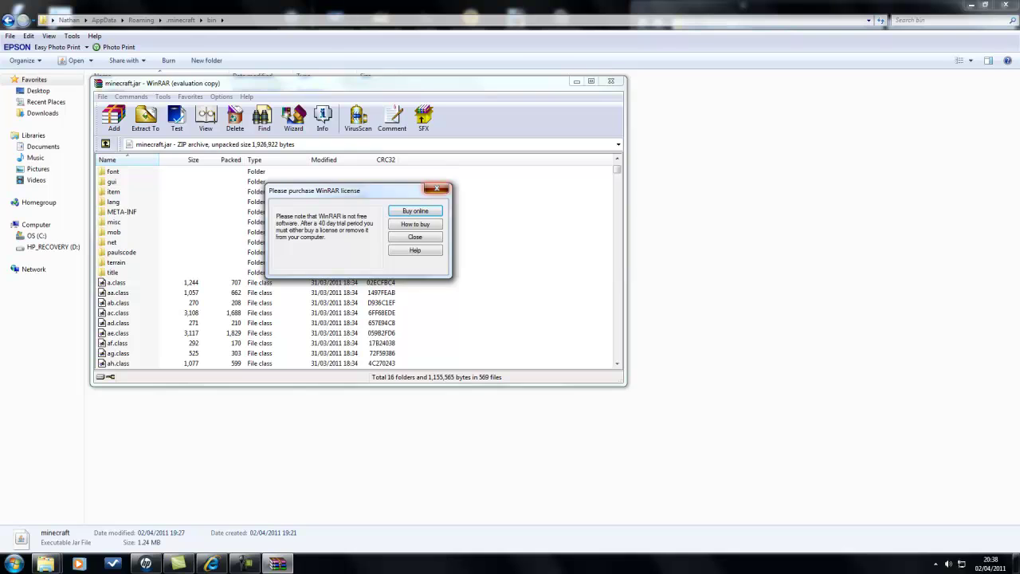
{"action": "key", "text": "Escape"}
Delete the META-INF folder from the minecraft.jar archive.
{"action": "left_click", "coordinate": [122, 211]}
{"action": "key", "text": "Delete"}
{"action": "key", "text": "Return"}
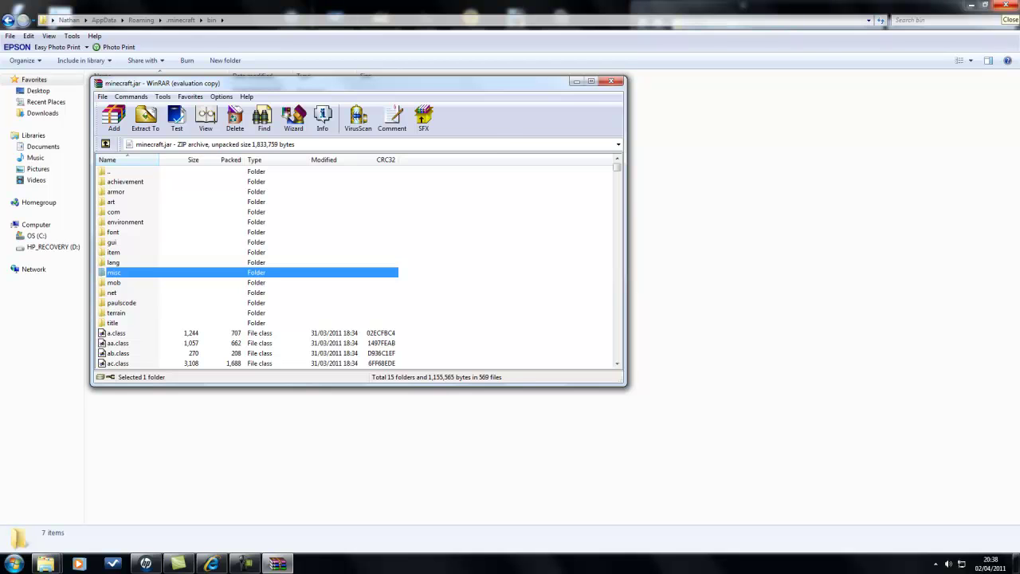
Restore the bin window to a smaller size and delete the readme file from the TMI folder.
{"action": "left_click", "coordinate": [985, 4]}
{"action": "left_click", "coordinate": [797, 12]}
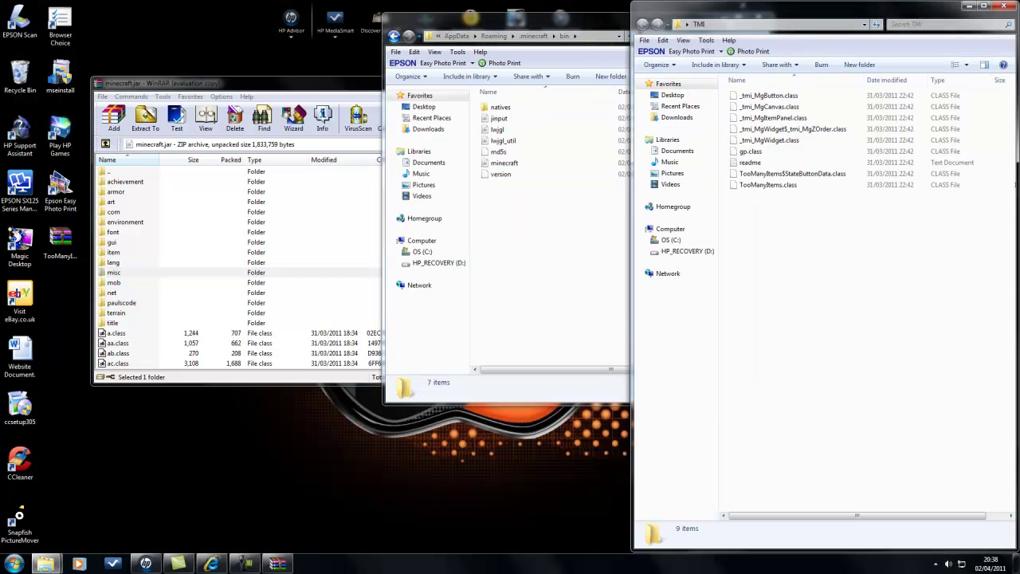
{"action": "left_click", "coordinate": [750, 163]}
{"action": "key", "text": "Delete"}
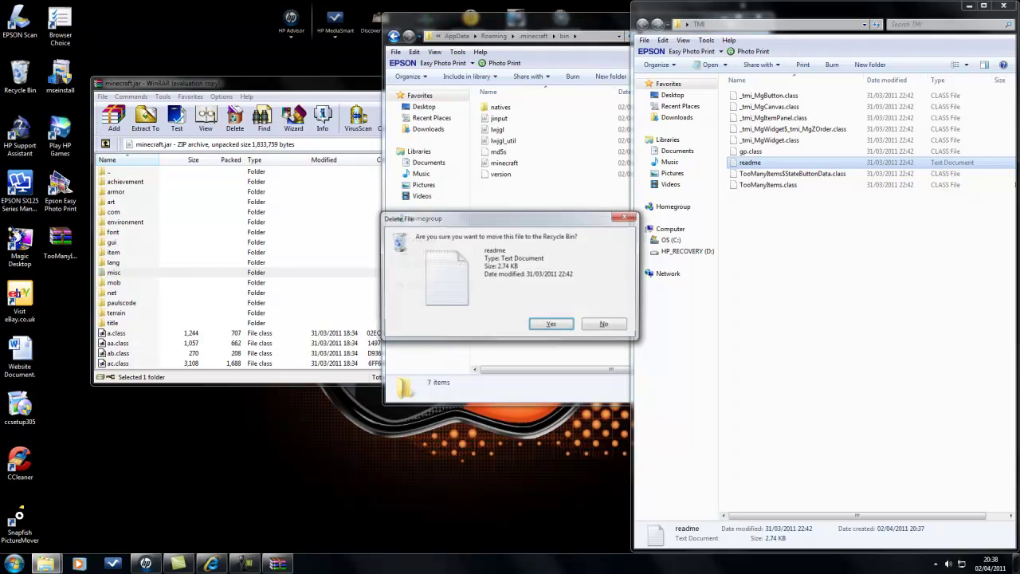
{"action": "key", "text": "Return"}
Add all the class files from the TMI folder to the minecraft.jar archive with the default settings and close the archive.
{"action": "key", "text": "ctrl+a"}
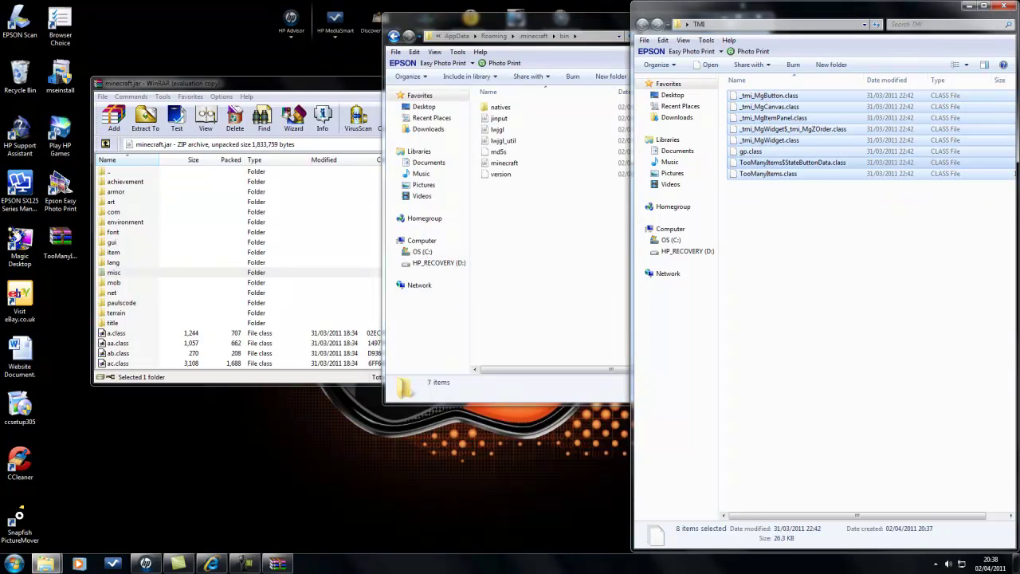
{"action": "left_click_drag", "start_coordinate": [809, 118], "coordinate": [247, 342]}
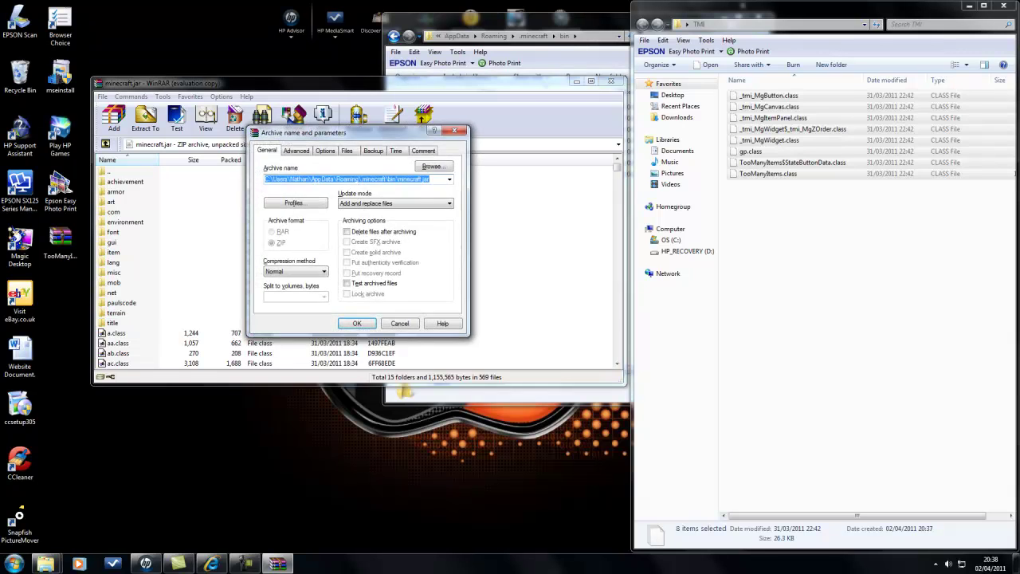
{"action": "key", "text": "Return"}
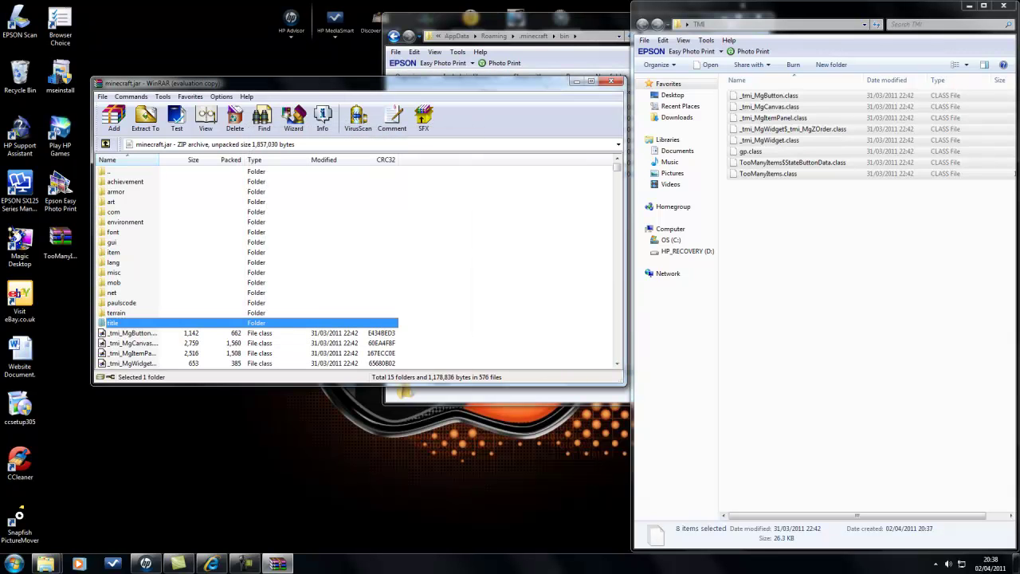
{"action": "left_click", "coordinate": [610, 82]}
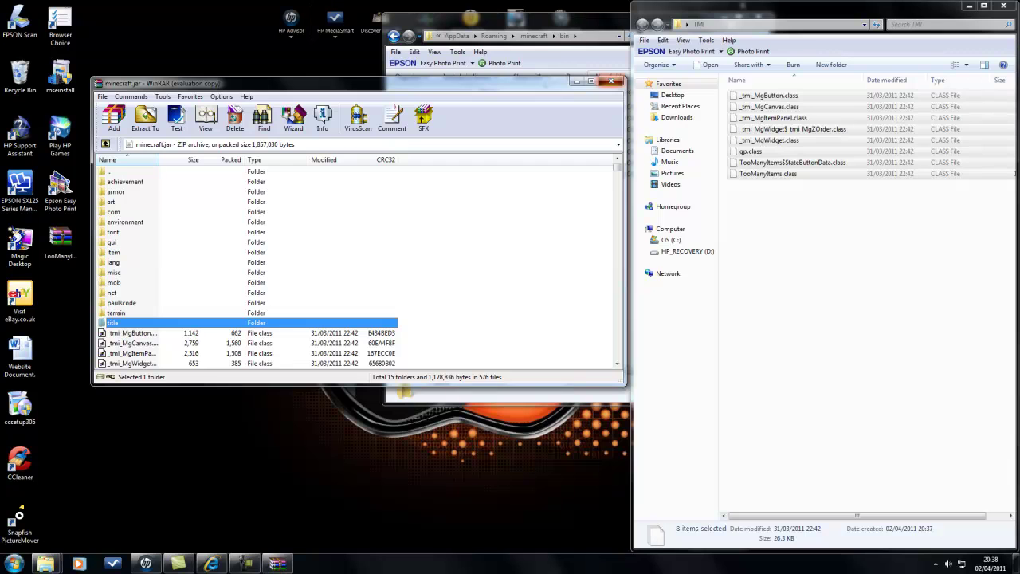
Close the TMI and bin folder windows to clear the desktop.
{"action": "left_click_drag", "start_coordinate": [797, 9], "coordinate": [463, 113]}
{"action": "left_click", "coordinate": [675, 109]}
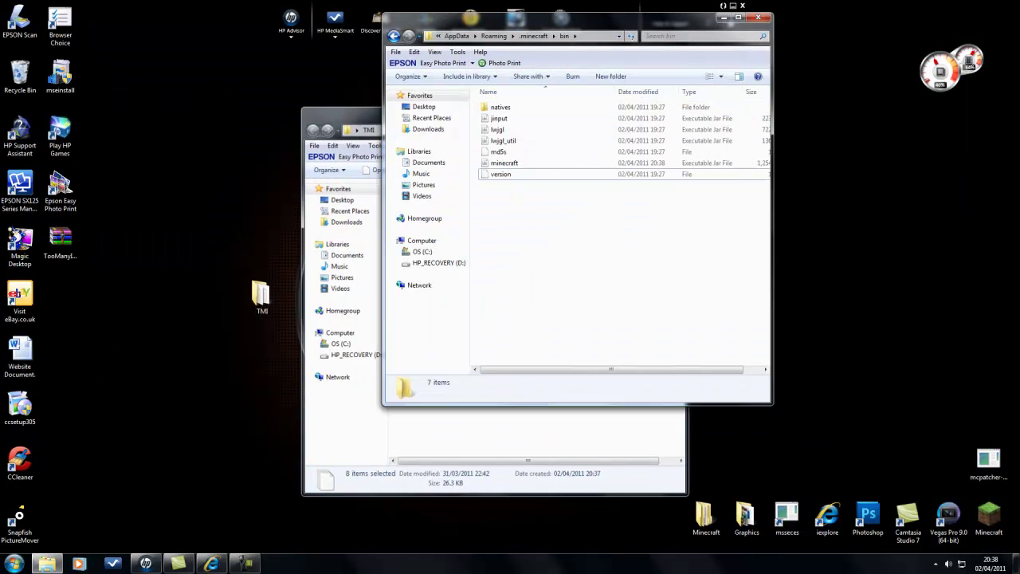
{"action": "left_click", "coordinate": [758, 17]}
Launch Minecraft from the desktop and create a singleplayer world named New World with the seed left blank.
{"action": "double_click", "coordinate": [988, 518]}
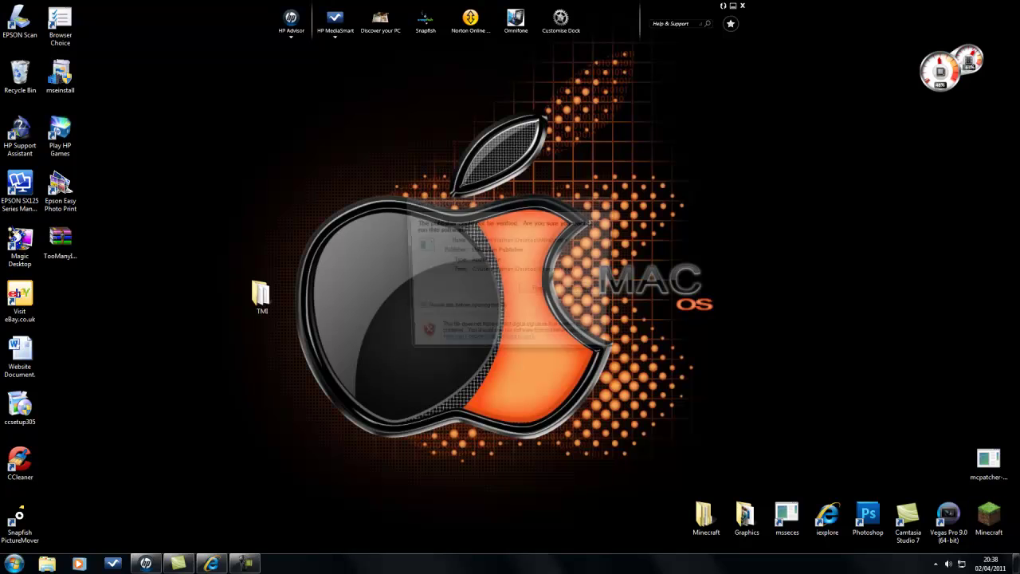
{"action": "left_click", "coordinate": [540, 292]}
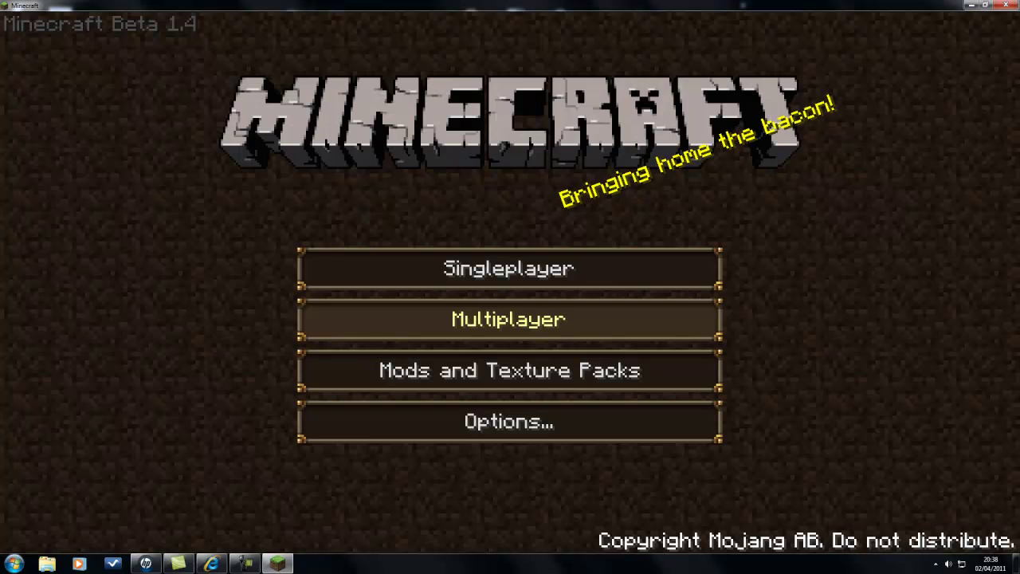
{"action": "left_click", "coordinate": [510, 266]}
{"action": "left_click", "coordinate": [678, 464]}
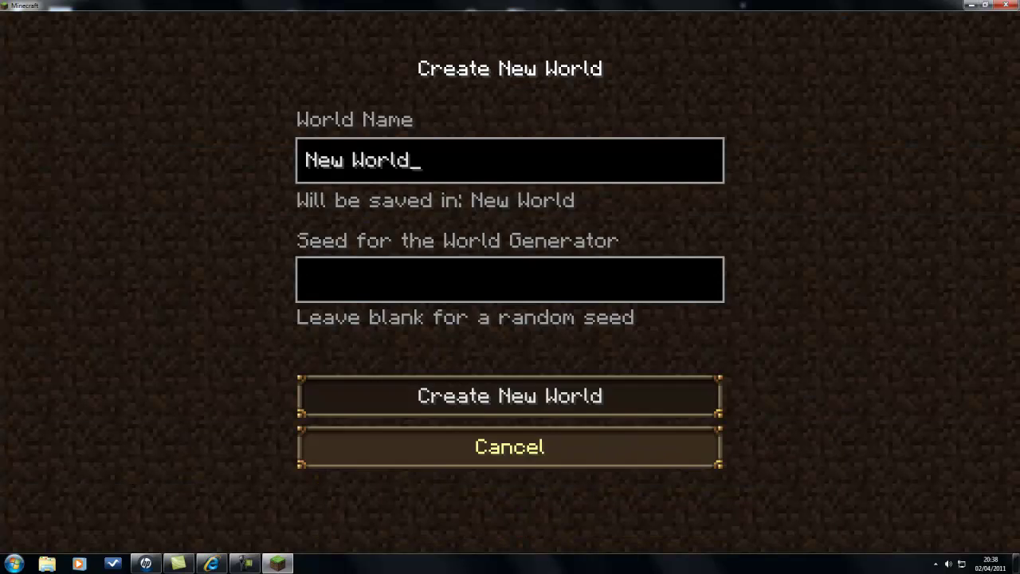
{"action": "left_click", "coordinate": [510, 394]}
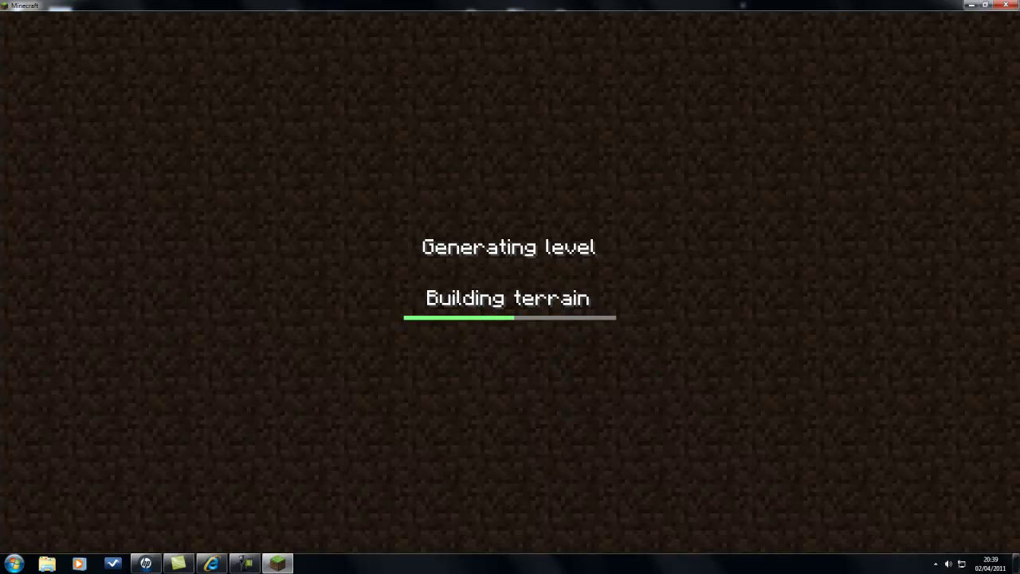
Restore the Minecraft window from full size, resize it to a medium size on the desktop and resume the game.
{"action": "key", "text": "super+Down"}
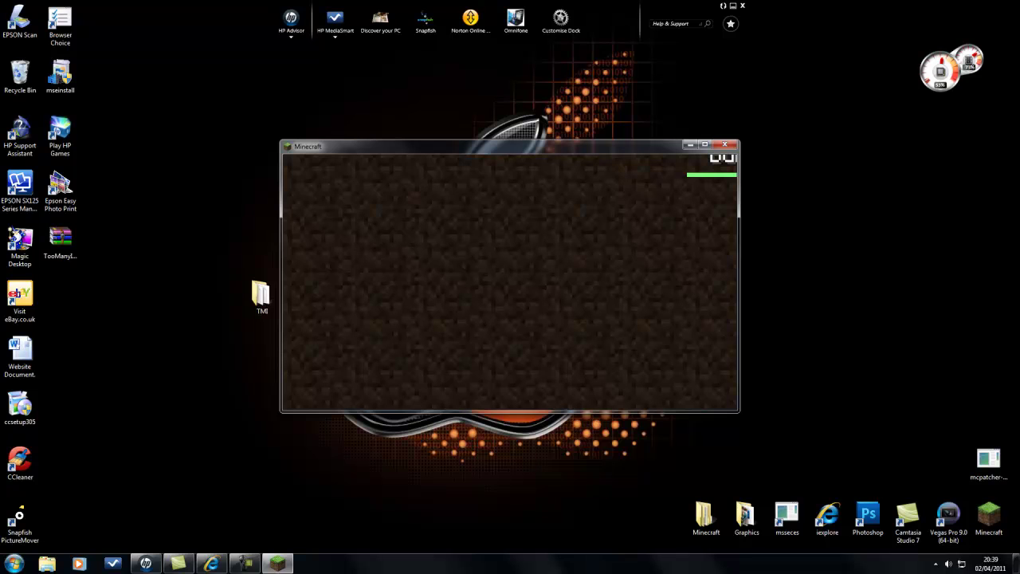
{"action": "left_click_drag", "start_coordinate": [280, 141], "coordinate": [156, 83]}
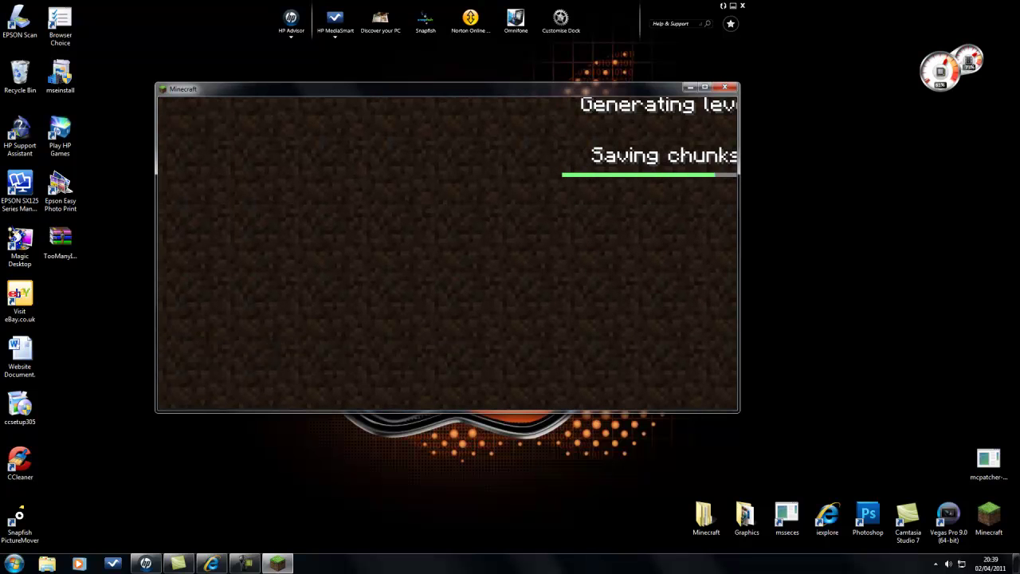
{"action": "left_click_drag", "start_coordinate": [738, 411], "coordinate": [447, 252]}
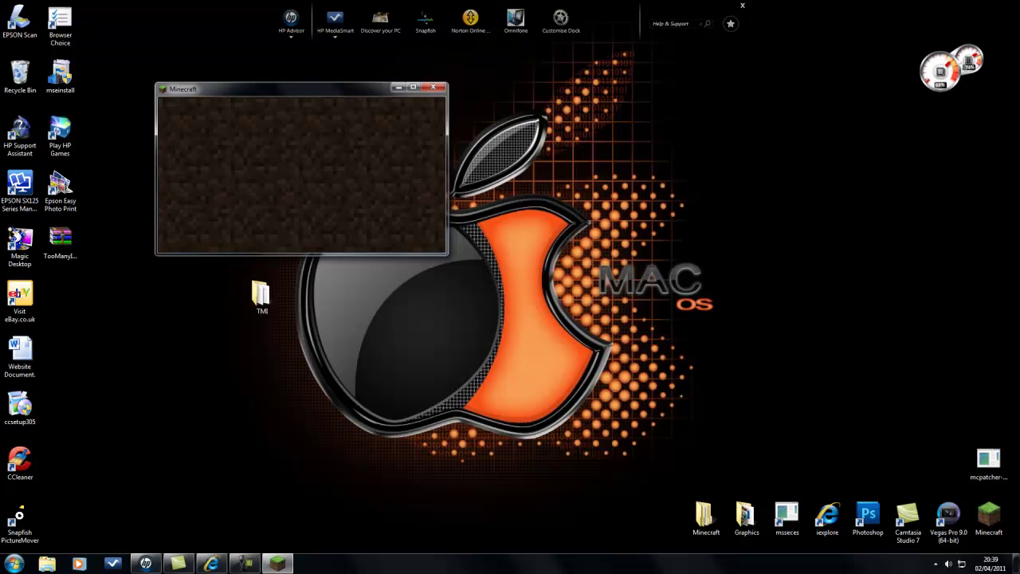
{"action": "key", "text": "Escape"}
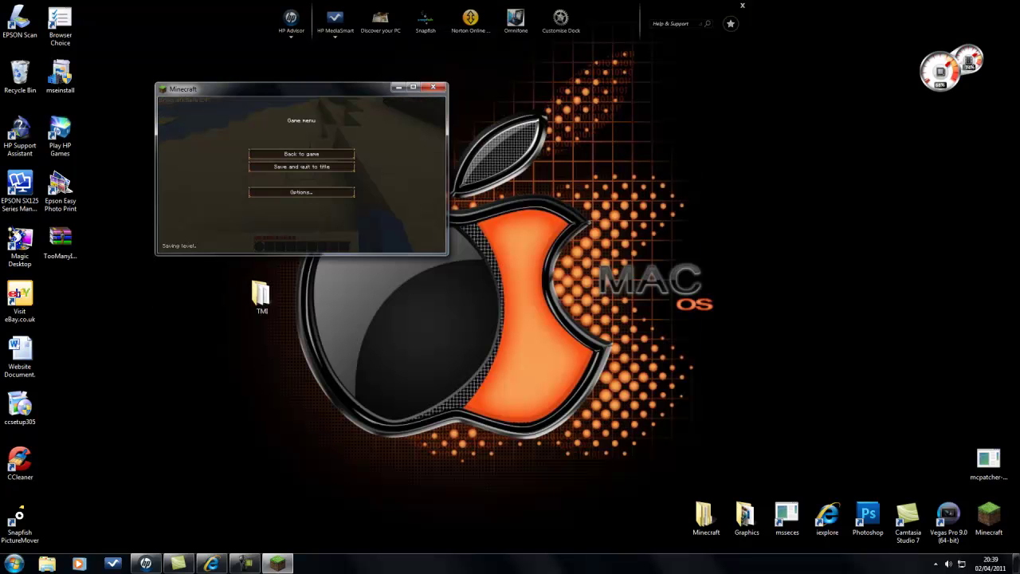
{"action": "left_click_drag", "start_coordinate": [447, 253], "coordinate": [679, 378]}
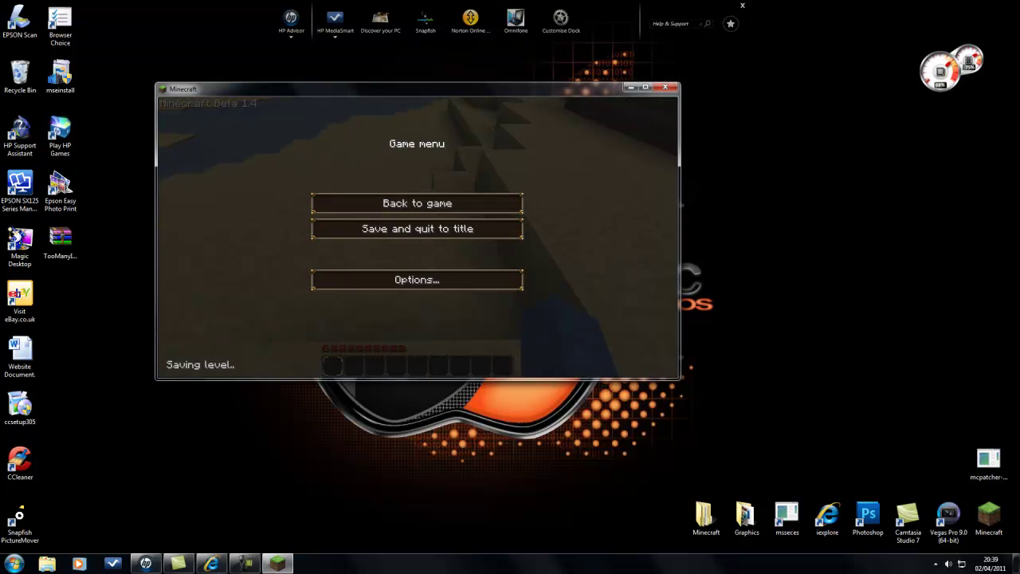
{"action": "left_click", "coordinate": [417, 203]}
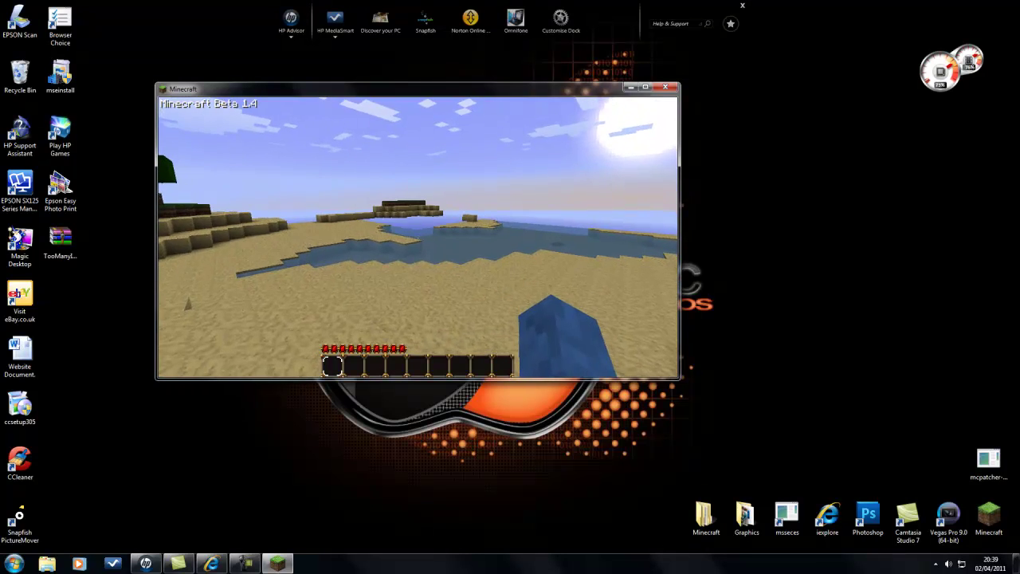
Examine the TooManyItems item list in the inventory, paging through all three pages, to check that the mod works.
{"action": "key", "text": "e"}
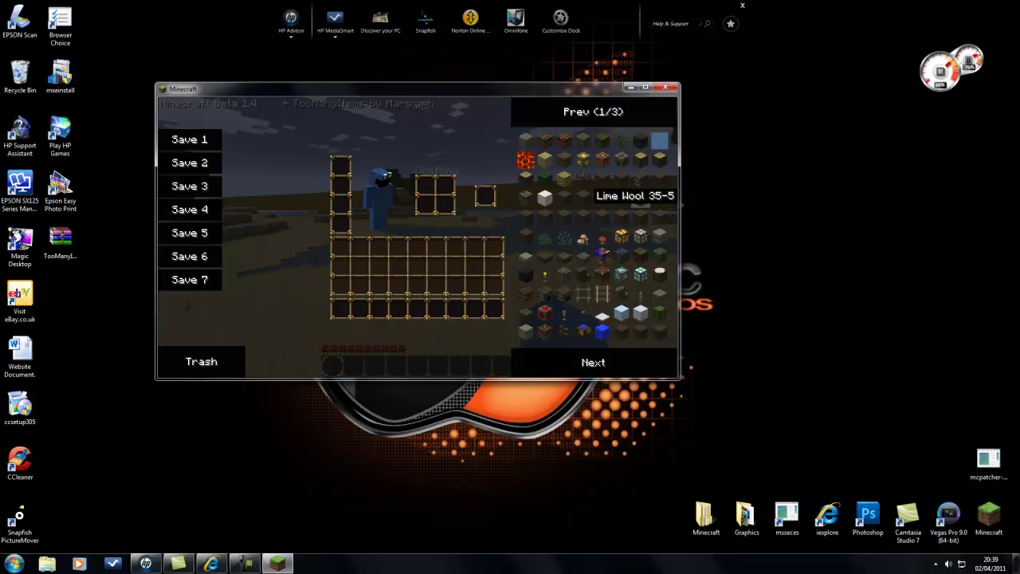
{"action": "key", "text": "e"}
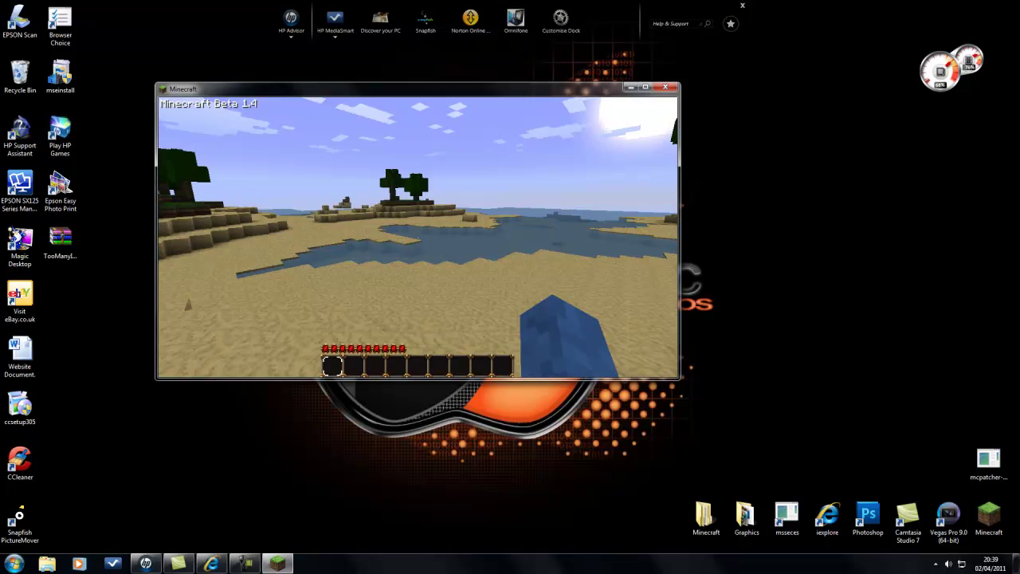
{"action": "key", "text": "e"}
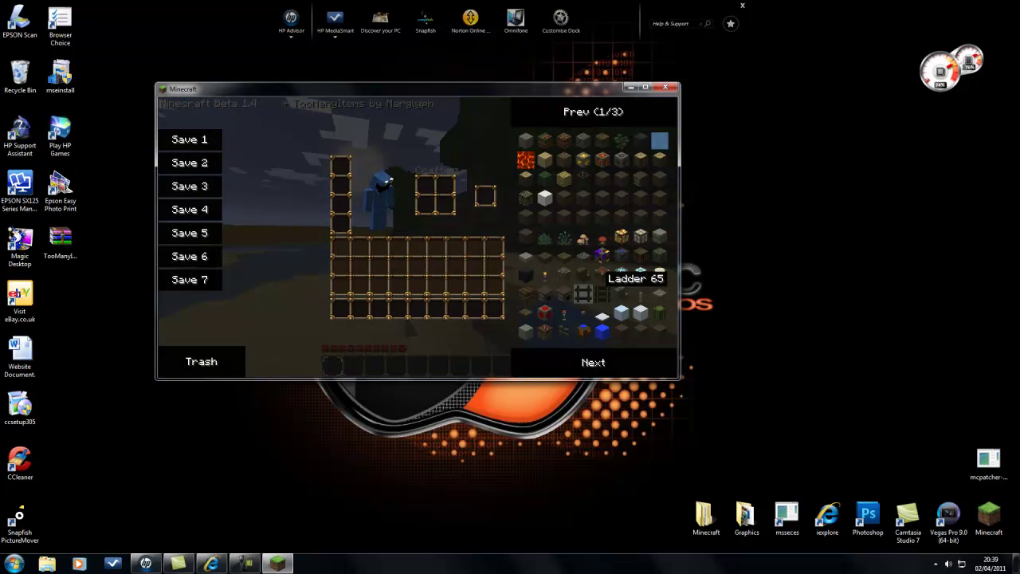
{"action": "left_click", "coordinate": [593, 362]}
{"action": "left_click", "coordinate": [593, 363]}
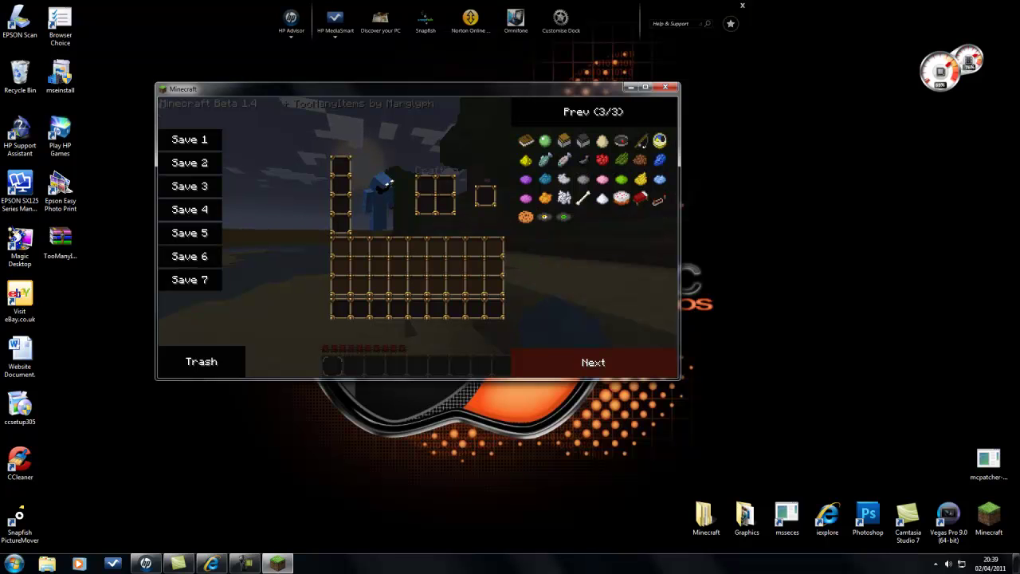
{"action": "left_click", "coordinate": [593, 362]}
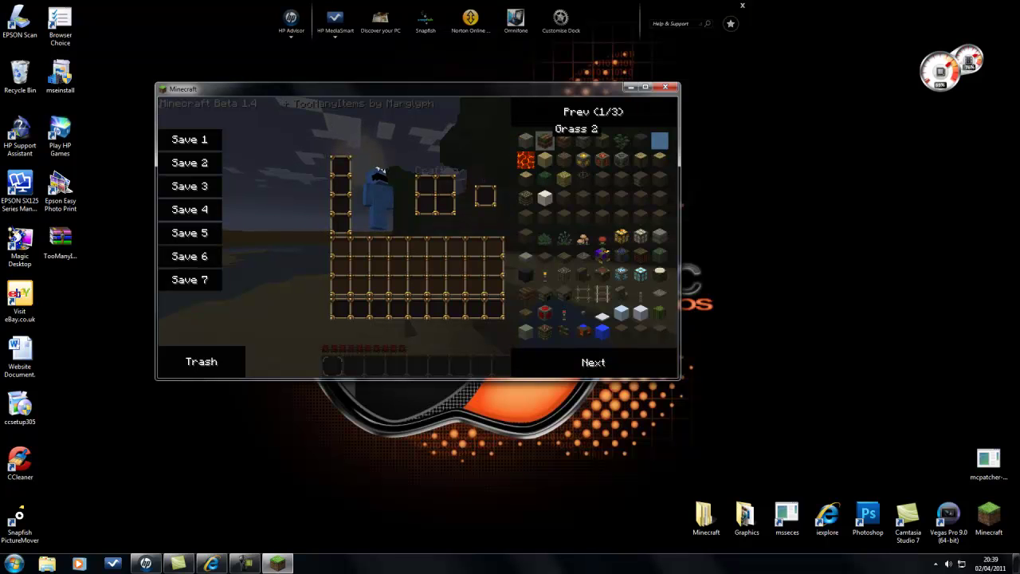
{"action": "key", "text": "e"}
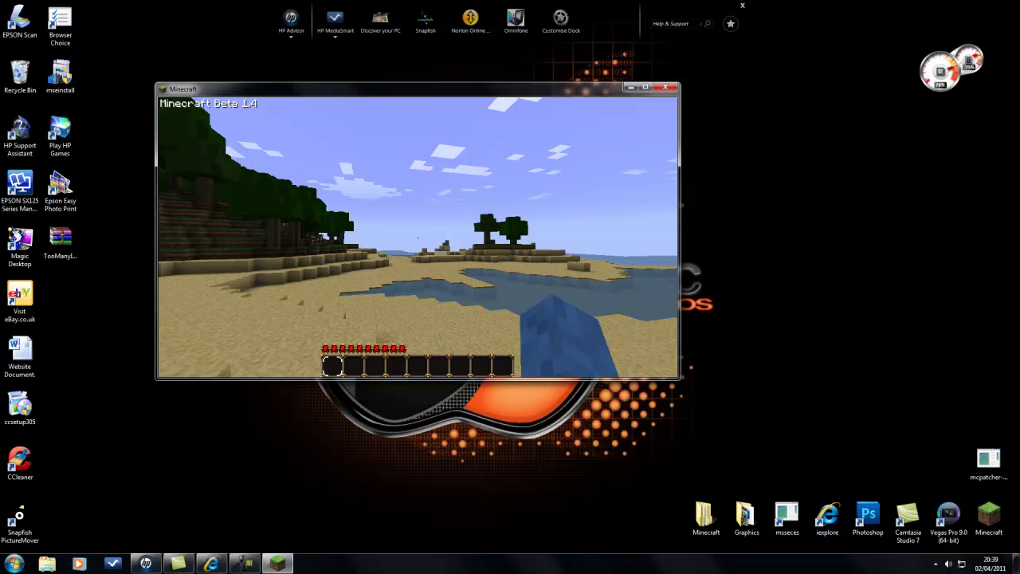
{"action": "left_click", "coordinate": [417, 238]}
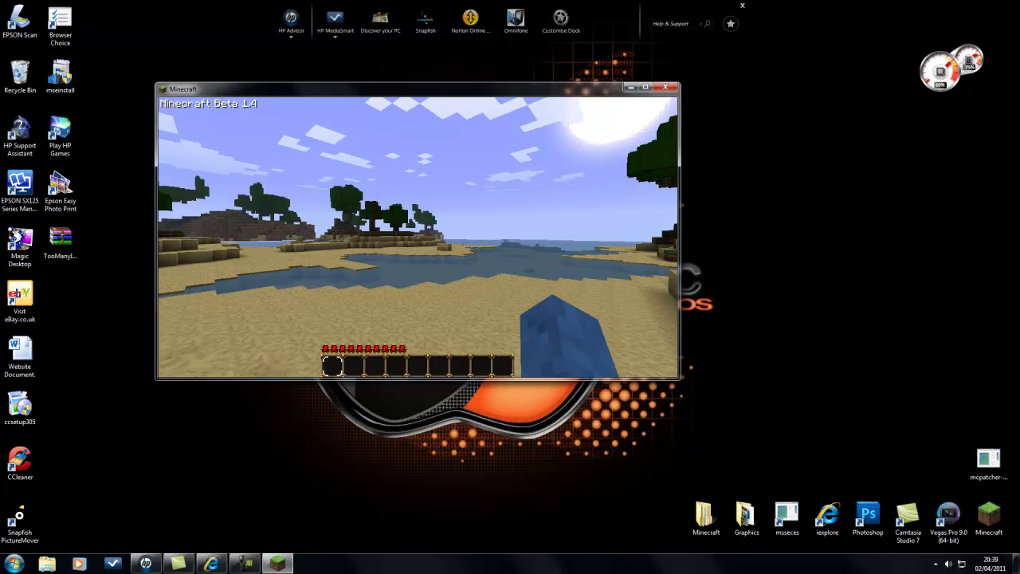
{"action": "mouse_move", "coordinate": [417, 238]}
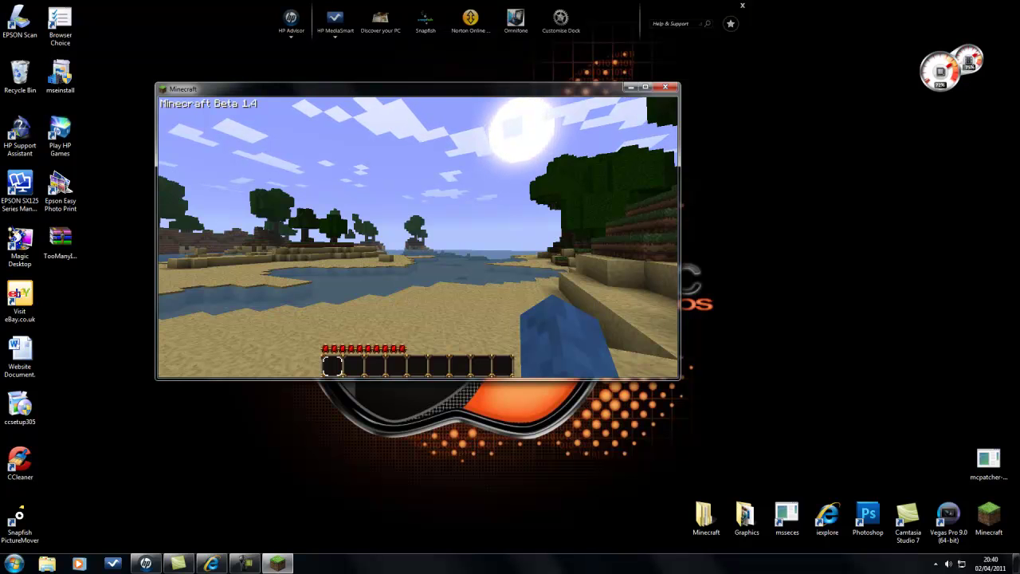
{"action": "key", "text": "e"}
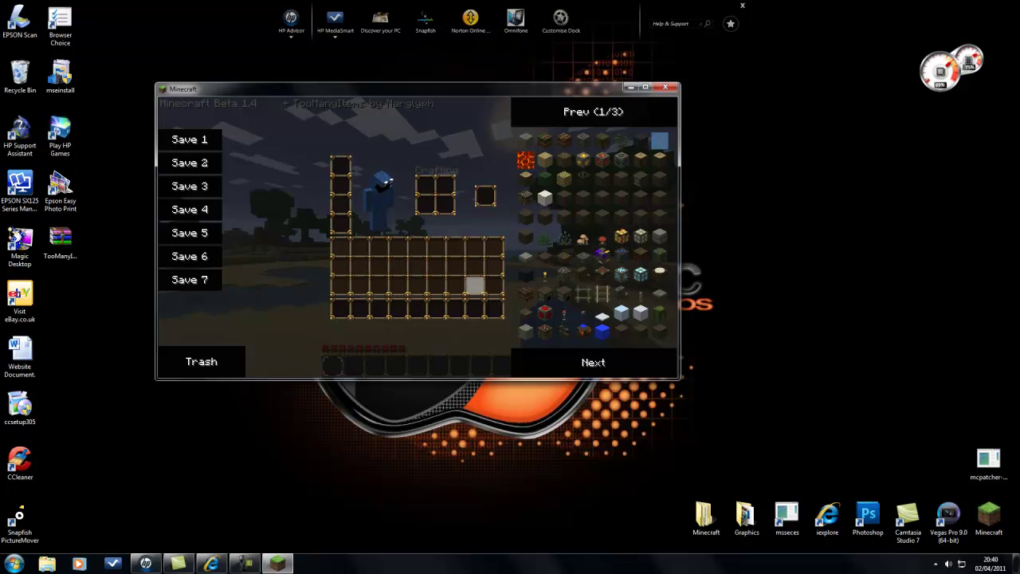
Save the world, quit to the title screen and slightly enlarge the game window.
{"action": "key", "text": "Escape"}
{"action": "key", "text": "Escape"}
{"action": "left_click", "coordinate": [416, 228]}
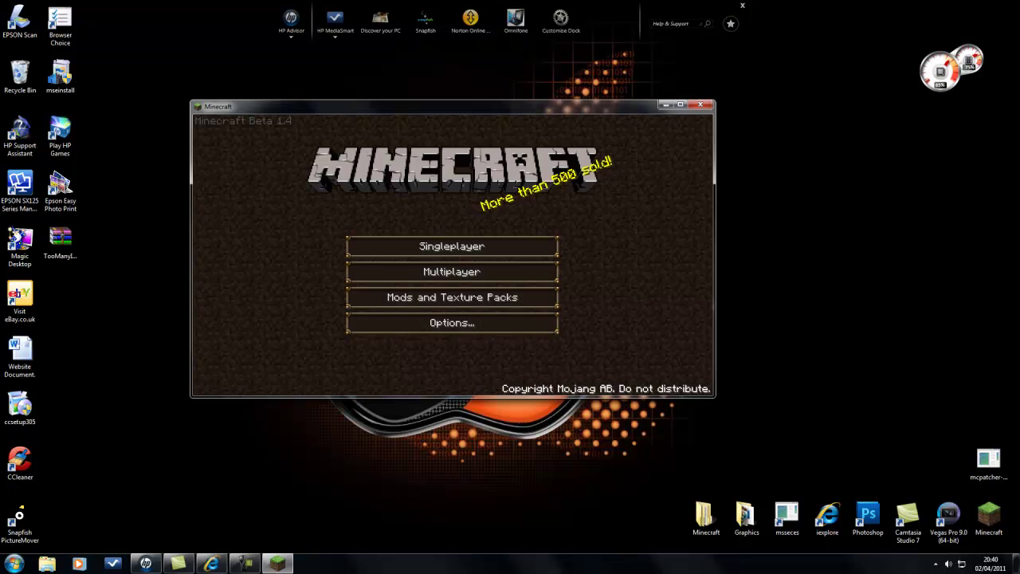
{"action": "left_click_drag", "start_coordinate": [714, 396], "coordinate": [733, 419]}
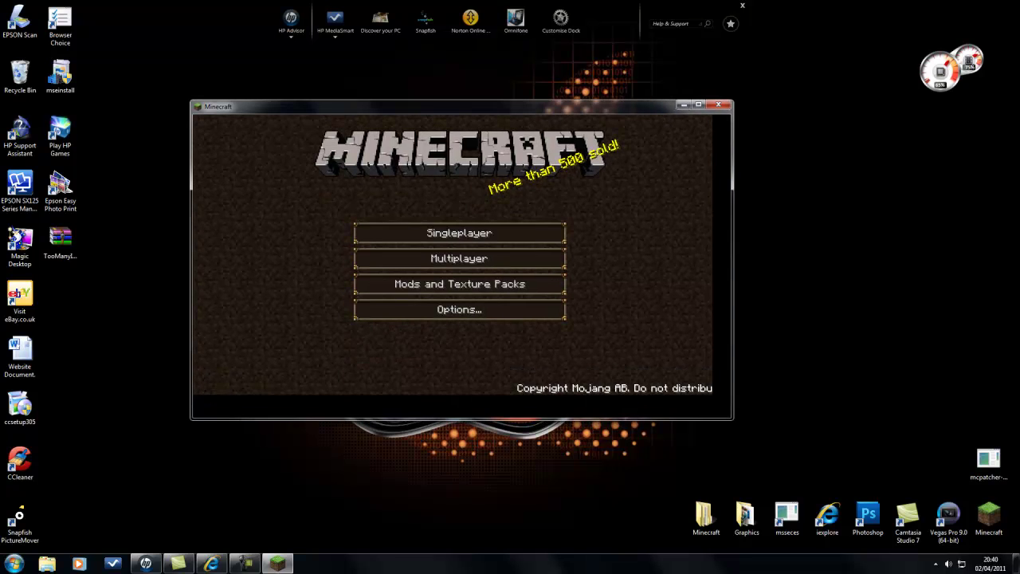